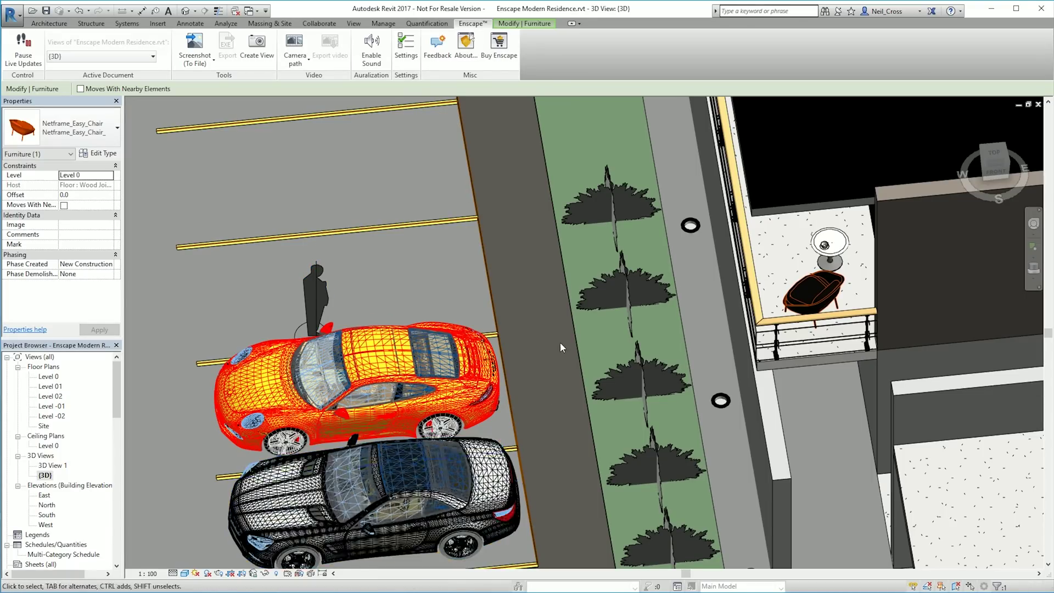
# - Switch to the Enscape rendering window and look around the two parked cars in the night scene
pyautogui.moveTo(393, 280); pyautogui.dragTo(453, 298, button='middle')
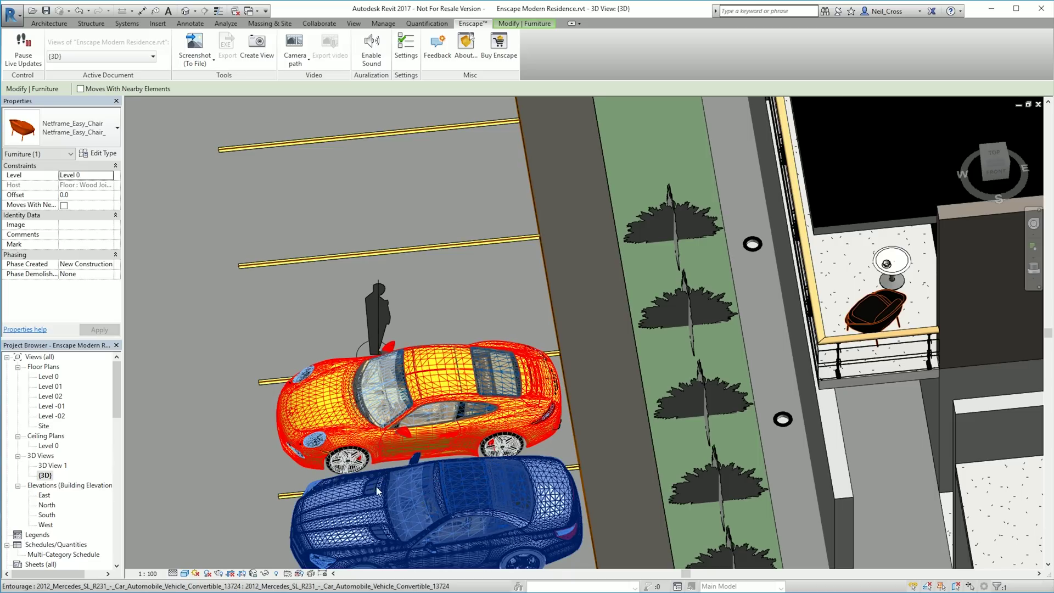
pyautogui.hotkey('alt', 'Tab')
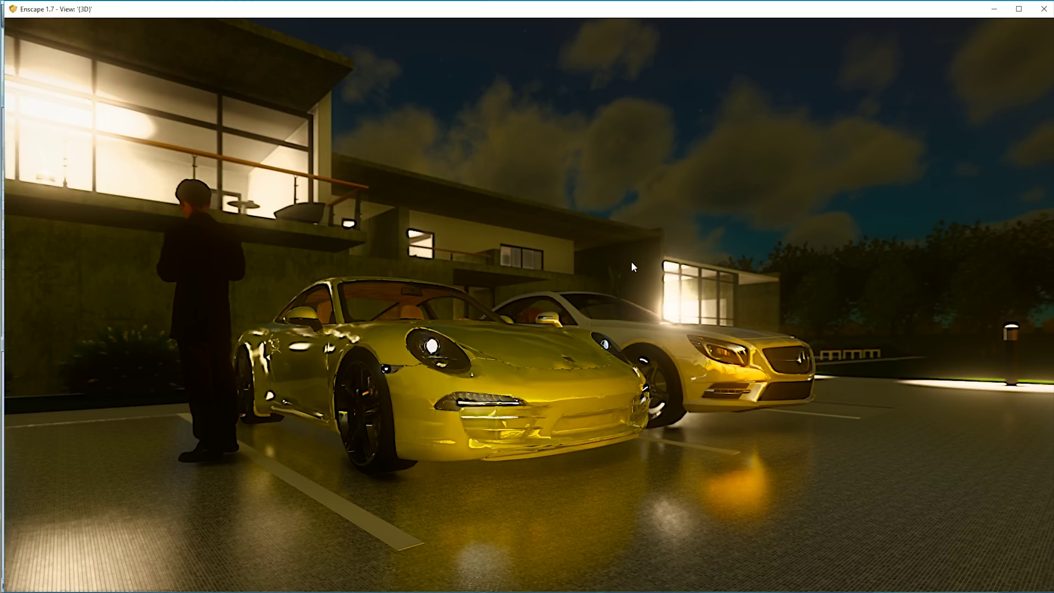
pyautogui.moveTo(766, 265); pyautogui.dragTo(960, 322)
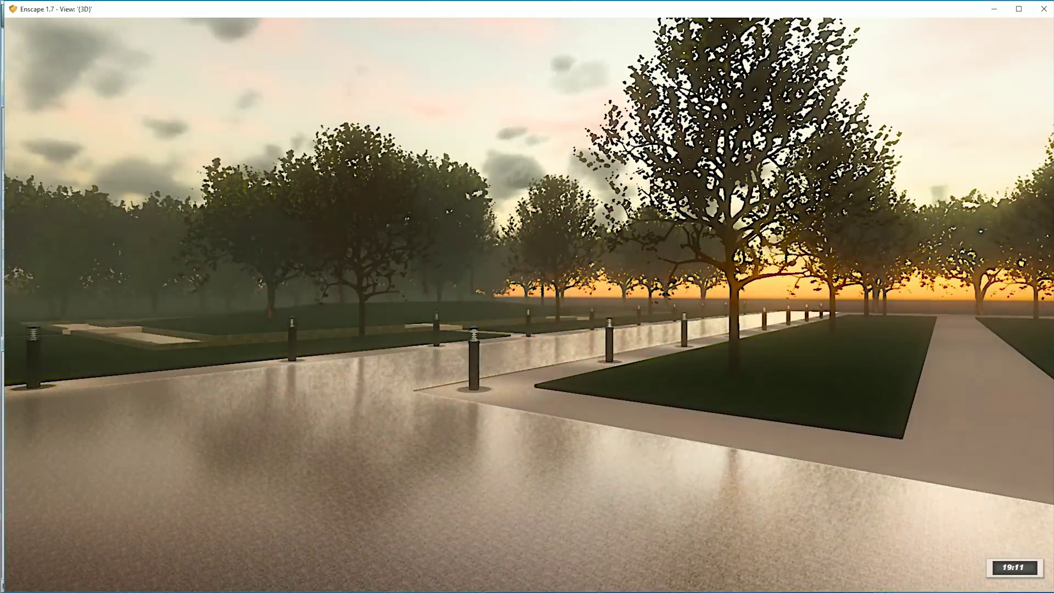
# - Turn the rendering's time of day back from evening to daylight while facing the sun over the trees
pyautogui.press('u')
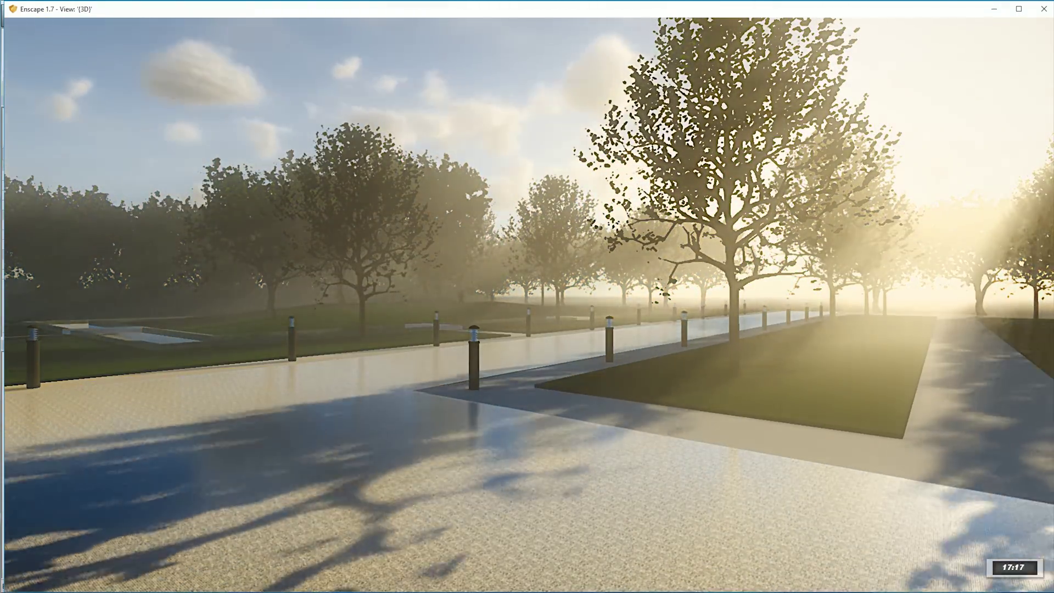
pyautogui.press('u')
pyautogui.moveTo(917, 289); pyautogui.dragTo(854, 399)
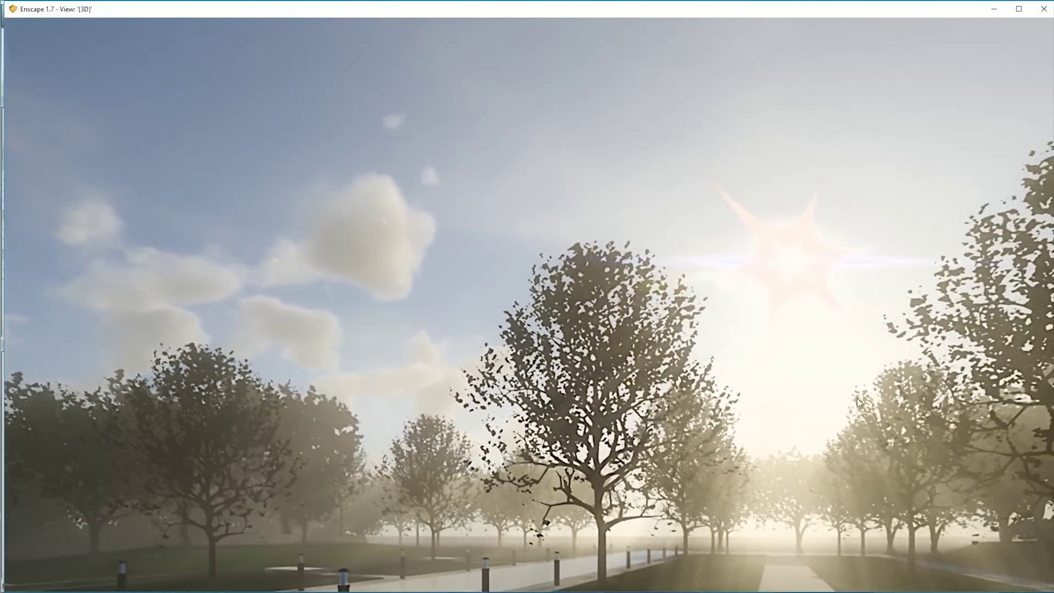
pyautogui.press('u')
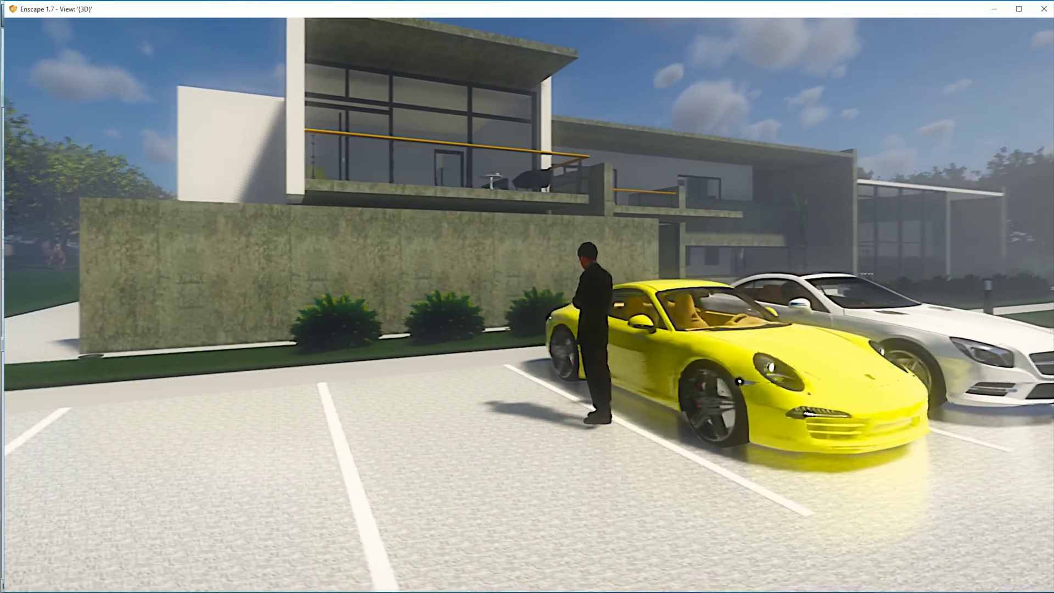
# - Examine the parked cars and the front of the house in daylight, shifting the time of day to about 13:34
pyautogui.moveTo(555, 344); pyautogui.dragTo(657, 377)
pyautogui.press('d')
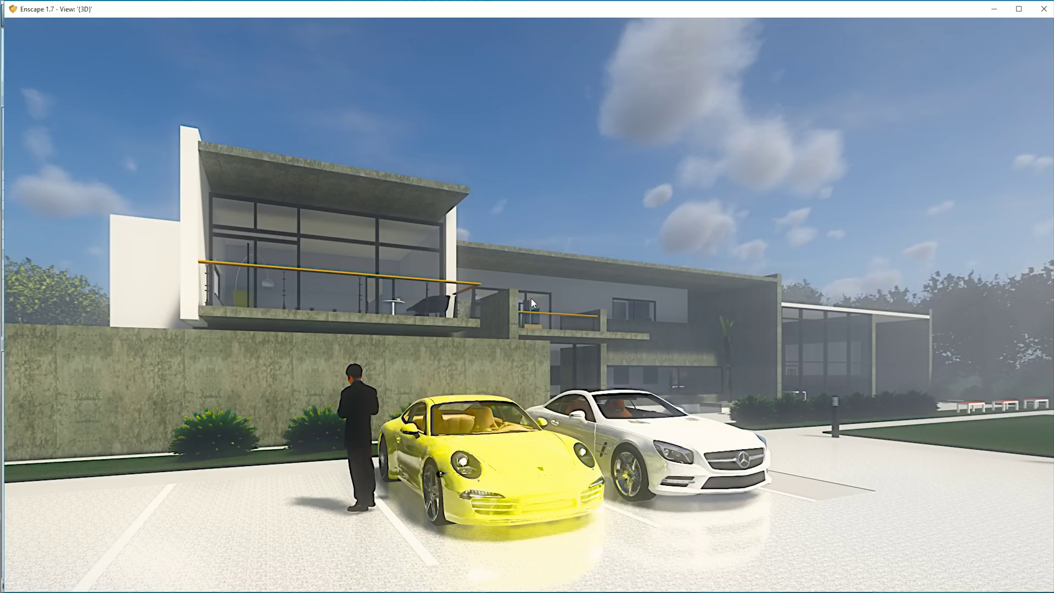
pyautogui.moveTo(539, 293); pyautogui.dragTo(933, 297)
pyautogui.moveTo(548, 351); pyautogui.dragTo(578, 399)
pyautogui.scroll(-3, 821, 362)
pyautogui.keyDown('shift'); pyautogui.moveTo(578, 395); pyautogui.dragTo(988, 567, button='right'); pyautogui.keyUp('shift')
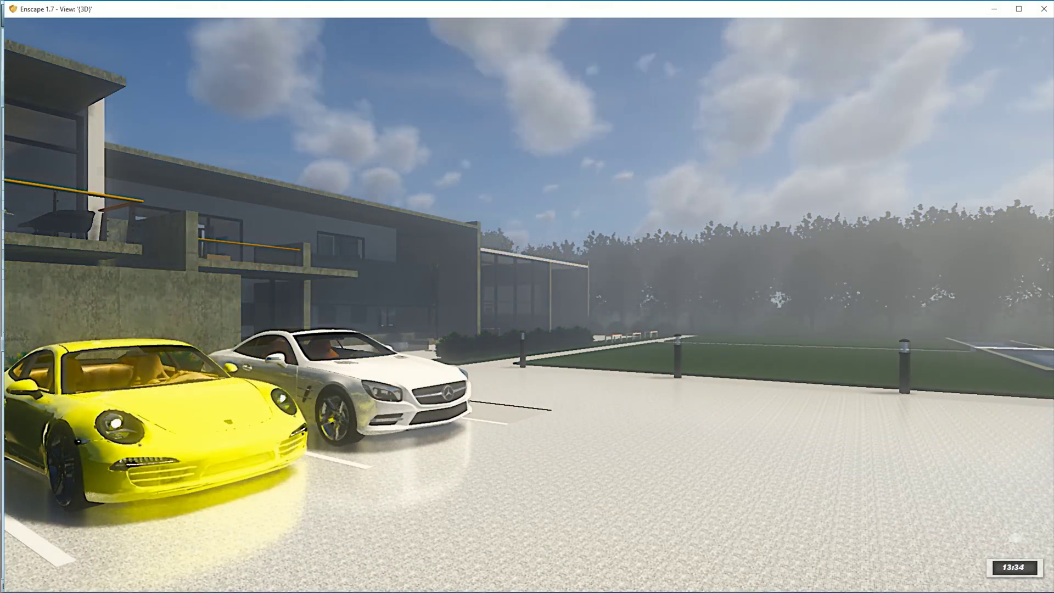
pyautogui.moveTo(527, 296); pyautogui.dragTo(768, 296)
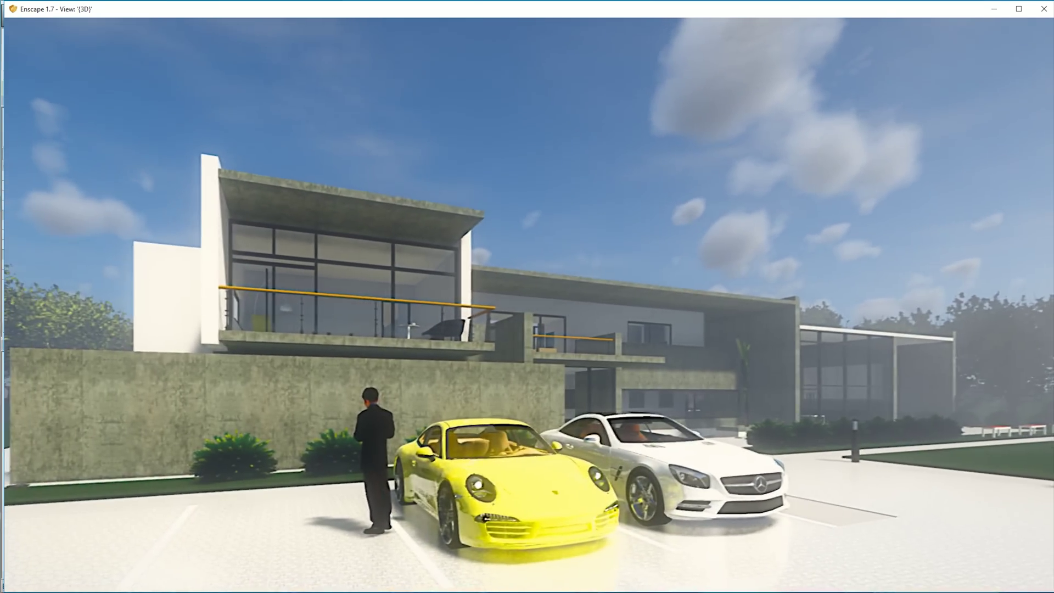
pyautogui.moveTo(988, 370); pyautogui.dragTo(717, 370)
pyautogui.moveTo(933, 371); pyautogui.dragTo(901, 356)
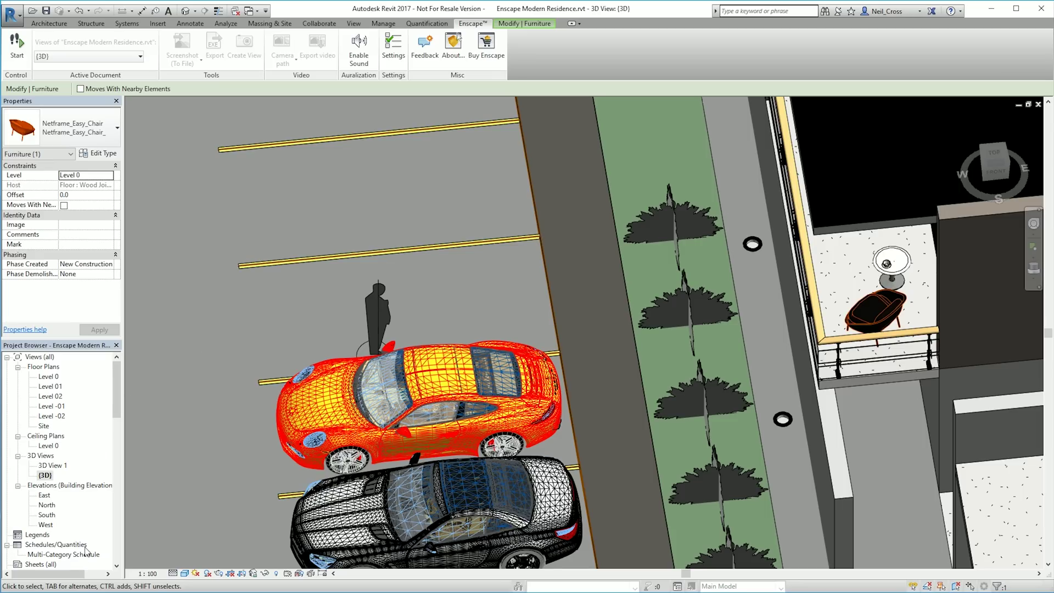
# - Restart the Enscape rendering from the {3D} view in Revit, continuing the evaluation
pyautogui.click(46, 476)
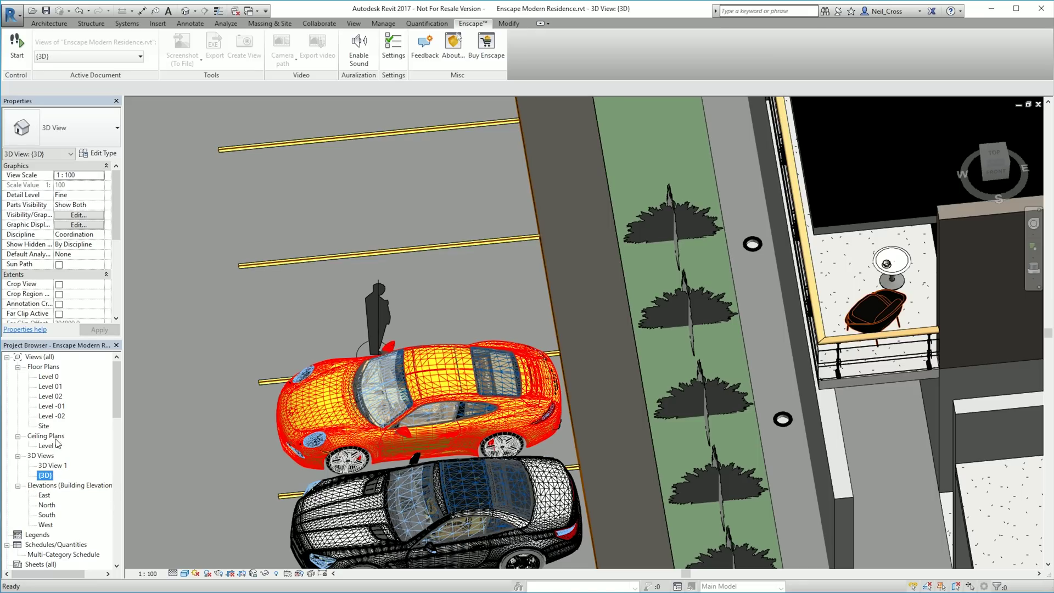
pyautogui.click(11, 56)
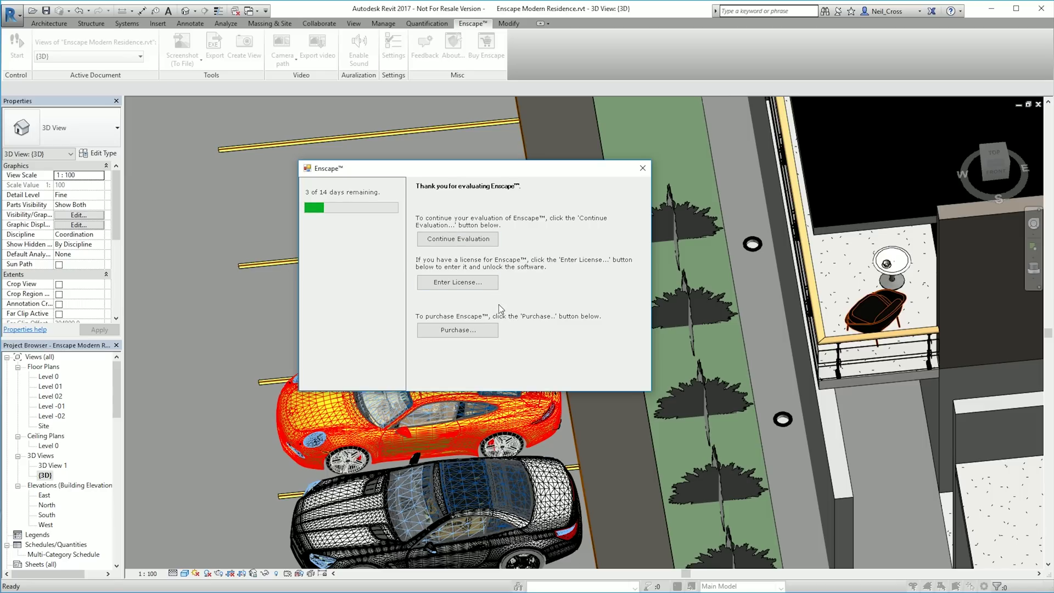
pyautogui.click(458, 239)
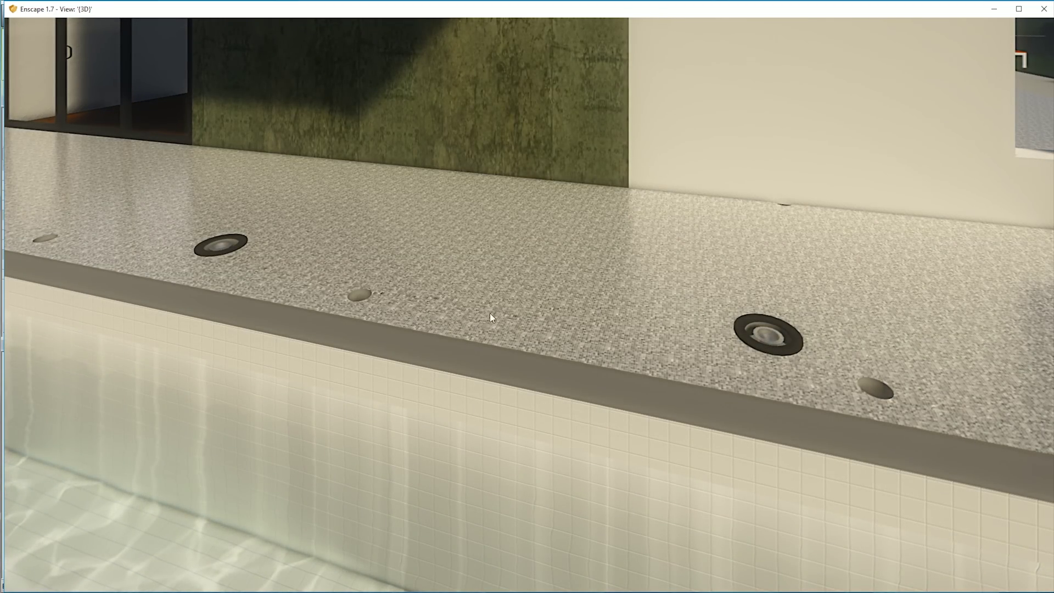
# - Examine the pool terrace, courtyard furniture and surrounding buildings in the rendering
pyautogui.moveTo(496, 307); pyautogui.dragTo(587, 258)
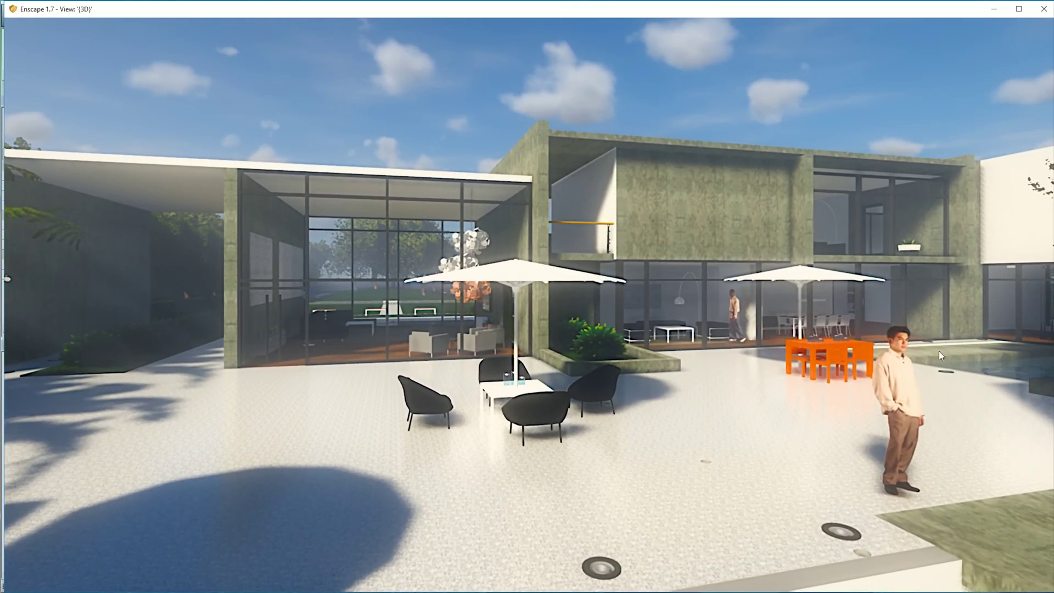
pyautogui.moveTo(838, 341); pyautogui.dragTo(959, 372)
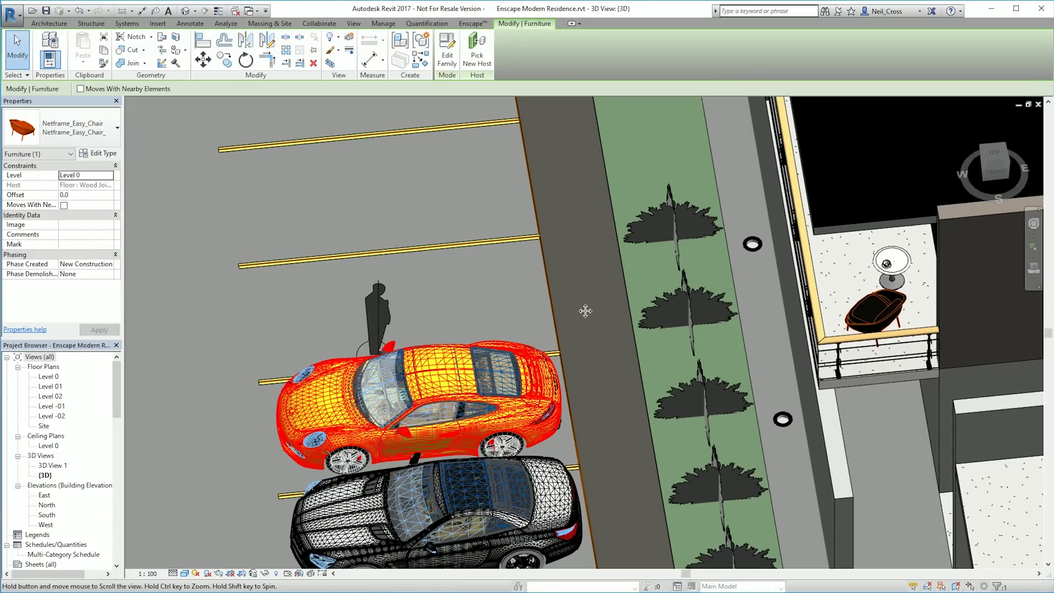
pyautogui.moveTo(585, 311); pyautogui.dragTo(687, 413, button='middle')
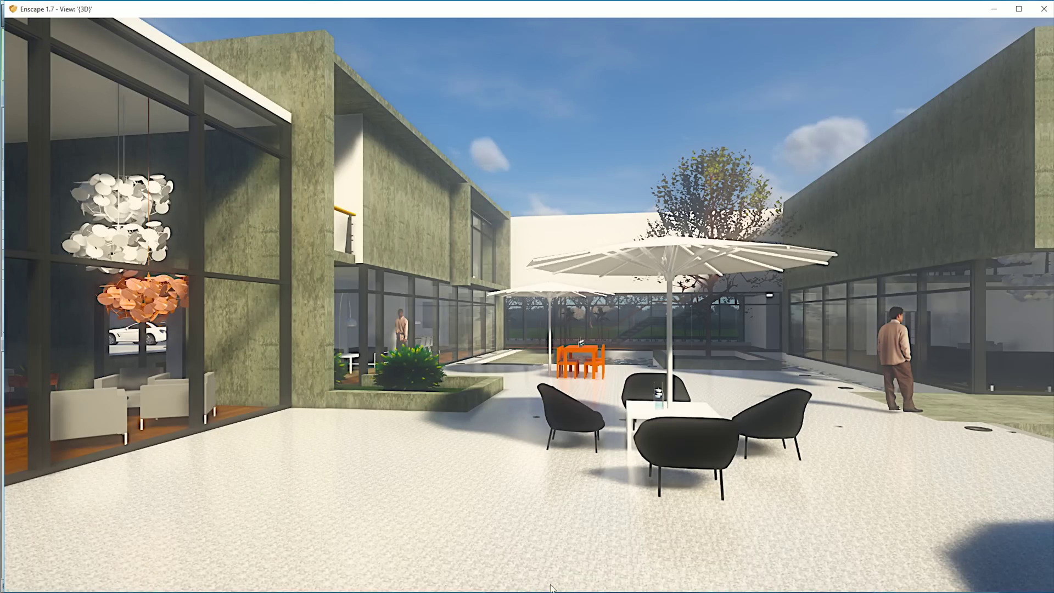
pyautogui.press('w')
pyautogui.moveTo(473, 418); pyautogui.dragTo(444, 412)
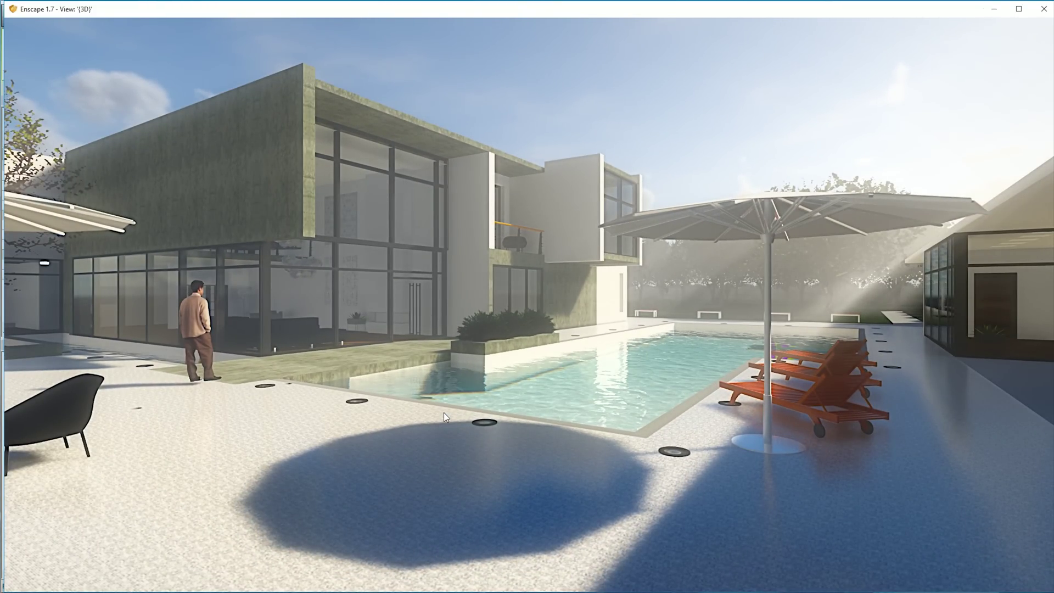
pyautogui.moveTo(383, 298); pyautogui.dragTo(658, 294)
pyautogui.moveTo(724, 264); pyautogui.dragTo(701, 344)
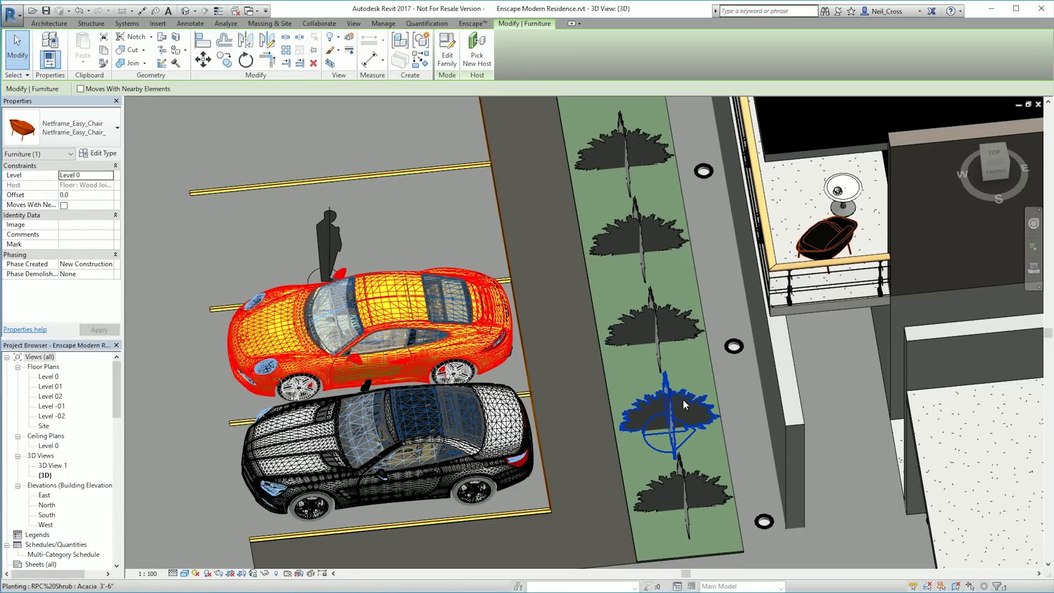
# - In Revit, move the easy chair in front of the umbrella table over beside the shrub planter, and view the rendering
pyautogui.moveTo(658, 423); pyautogui.dragTo(287, 535, button='middle')
pyautogui.scroll(-6, 559, 383)
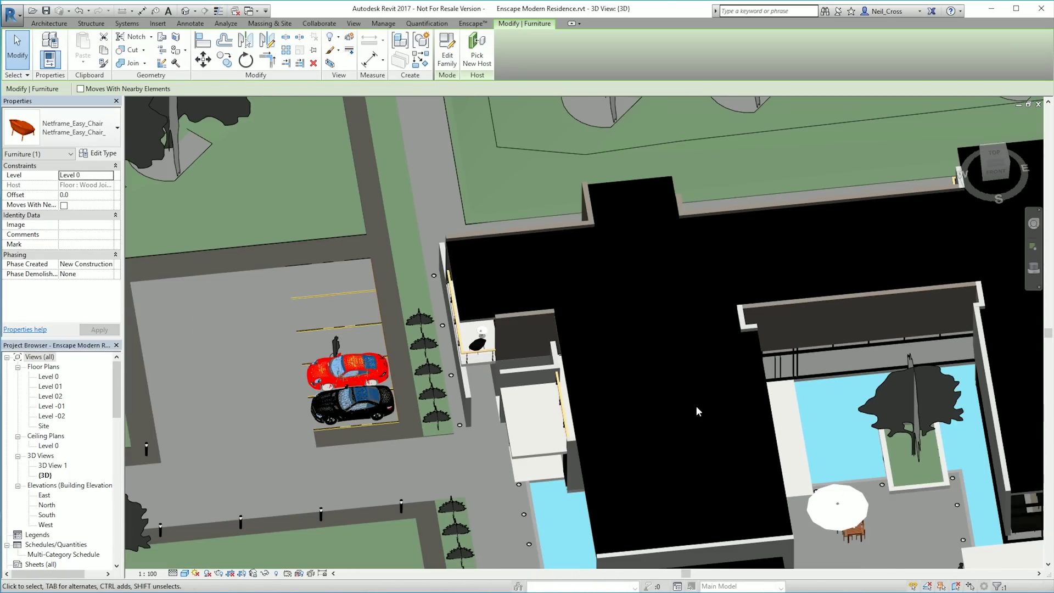
pyautogui.moveTo(834, 448); pyautogui.dragTo(581, 252, button='middle')
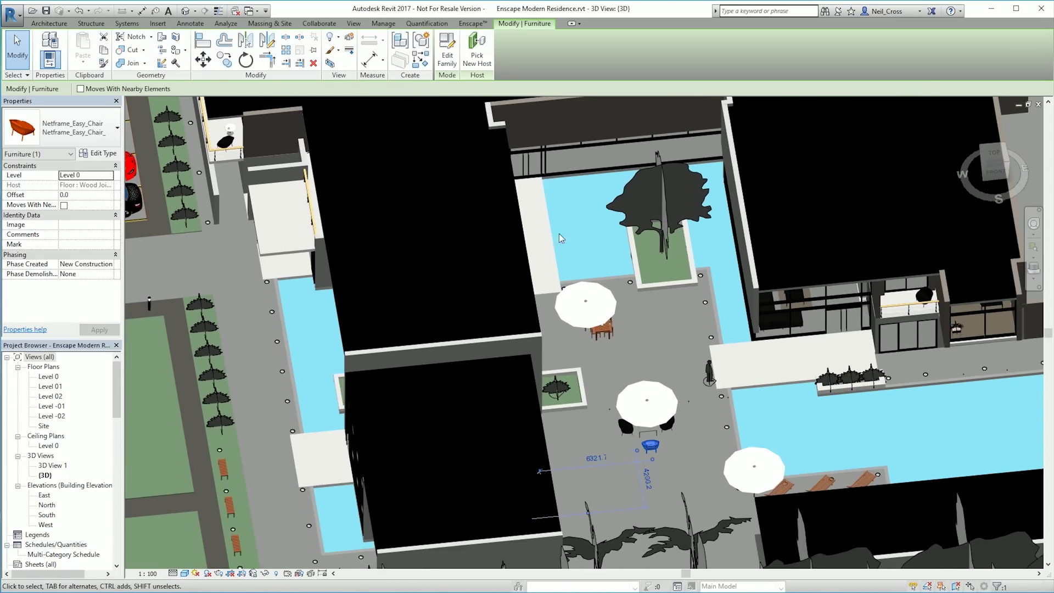
pyautogui.scroll(5, 663, 476)
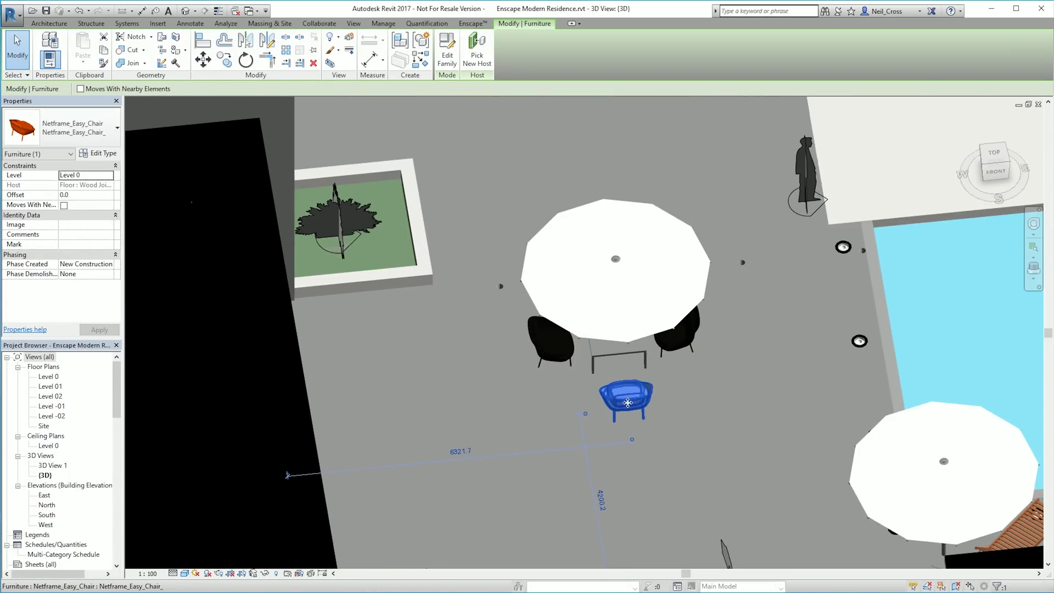
pyautogui.press('m')
pyautogui.press('v')
pyautogui.click(634, 411)
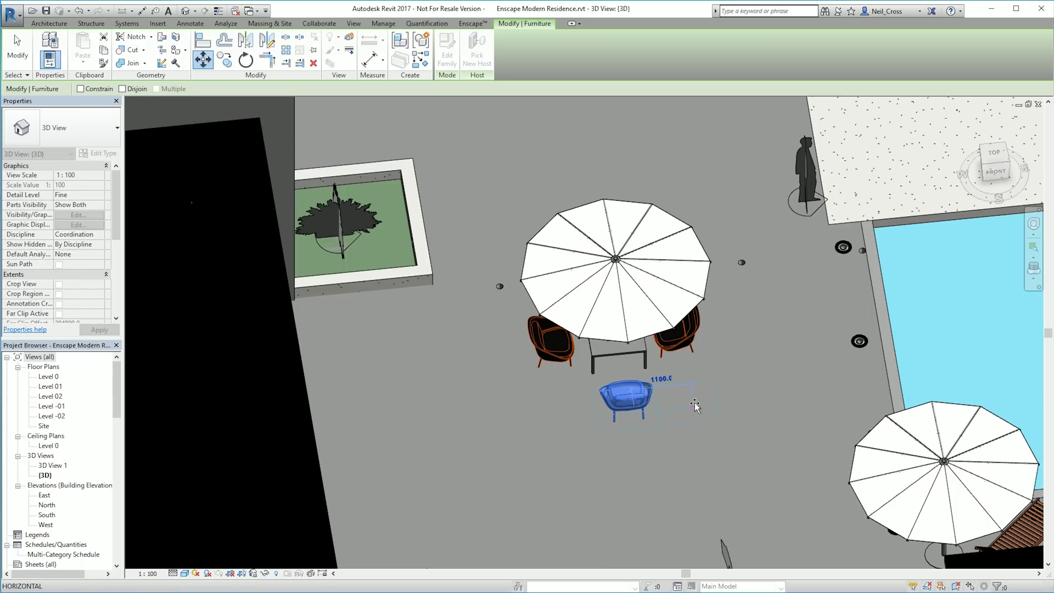
pyautogui.click(372, 326)
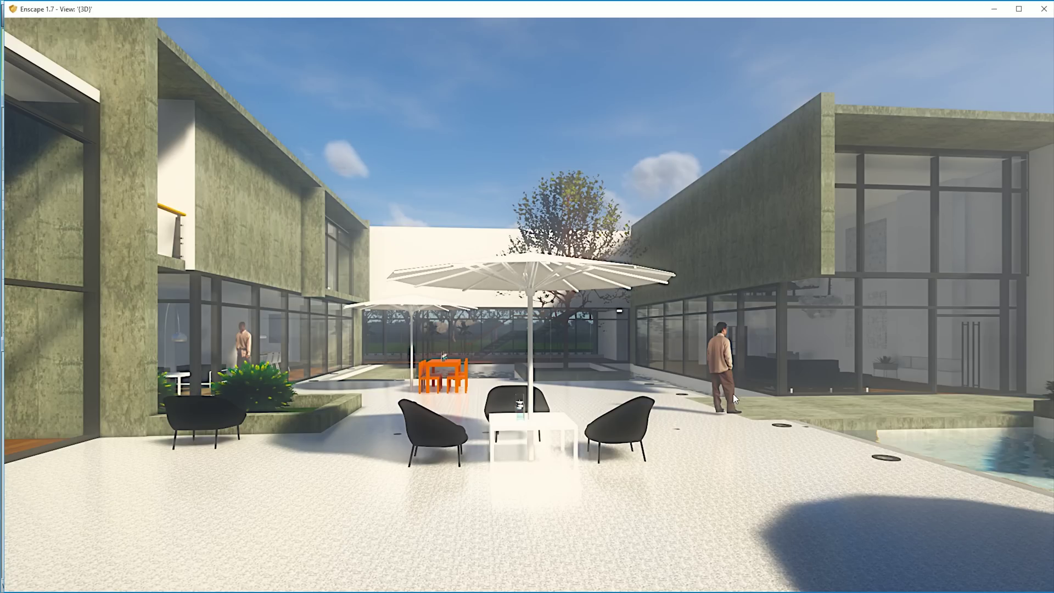
pyautogui.moveTo(621, 367); pyautogui.dragTo(601, 359)
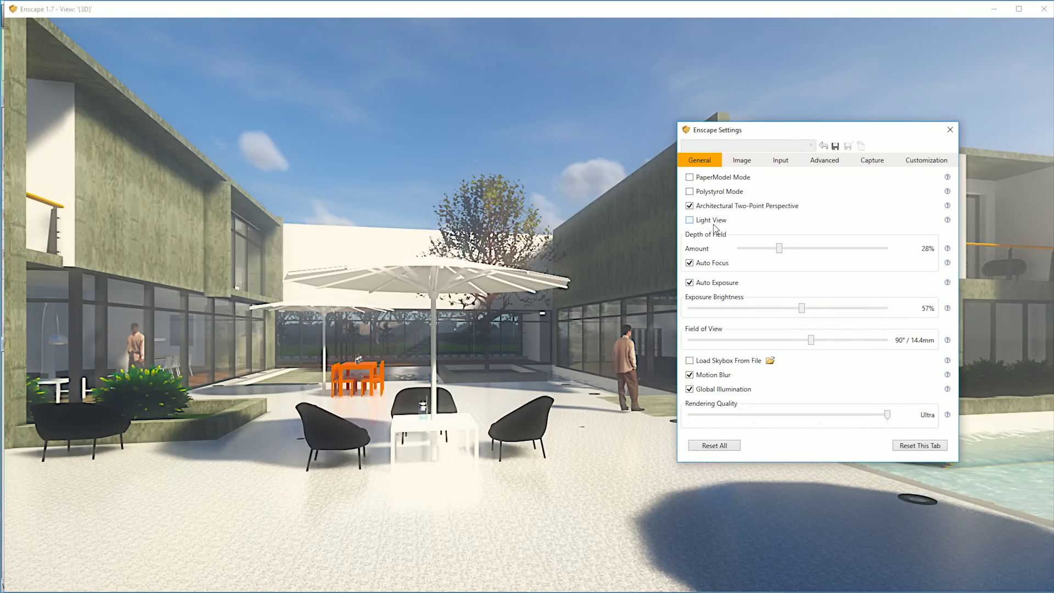
# - Try PaperModel Mode with a line thickness of 0.048%, compare it with the normal rendering, and turn it off
pyautogui.click(690, 177)
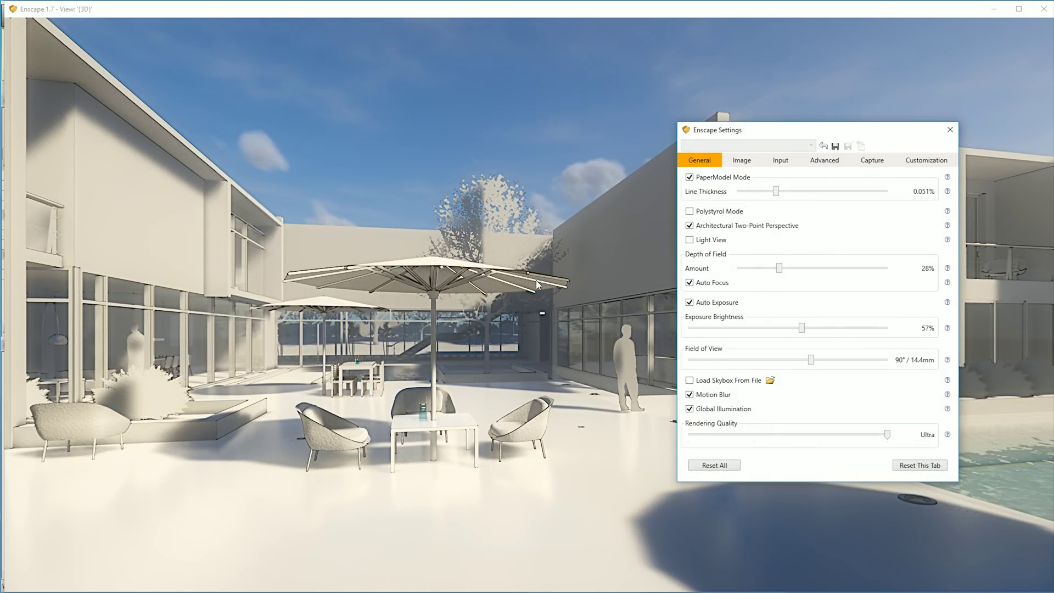
pyautogui.moveTo(775, 193)
pyautogui.mouseDown()
pyautogui.moveTo(837, 193)
pyautogui.moveTo(752, 193)
pyautogui.moveTo(774, 190)
pyautogui.mouseUp()
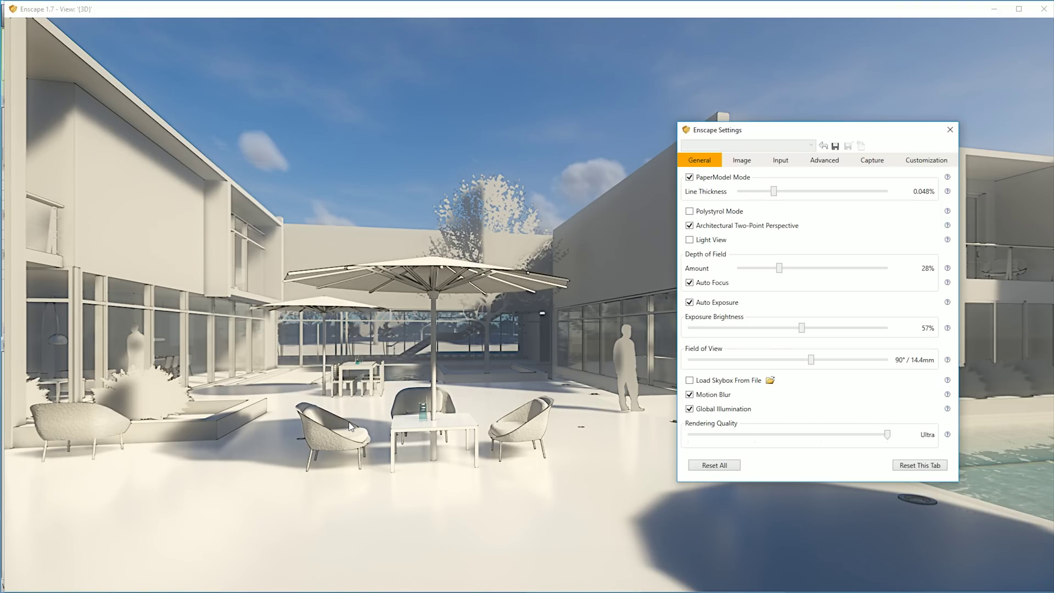
pyautogui.click(716, 178)
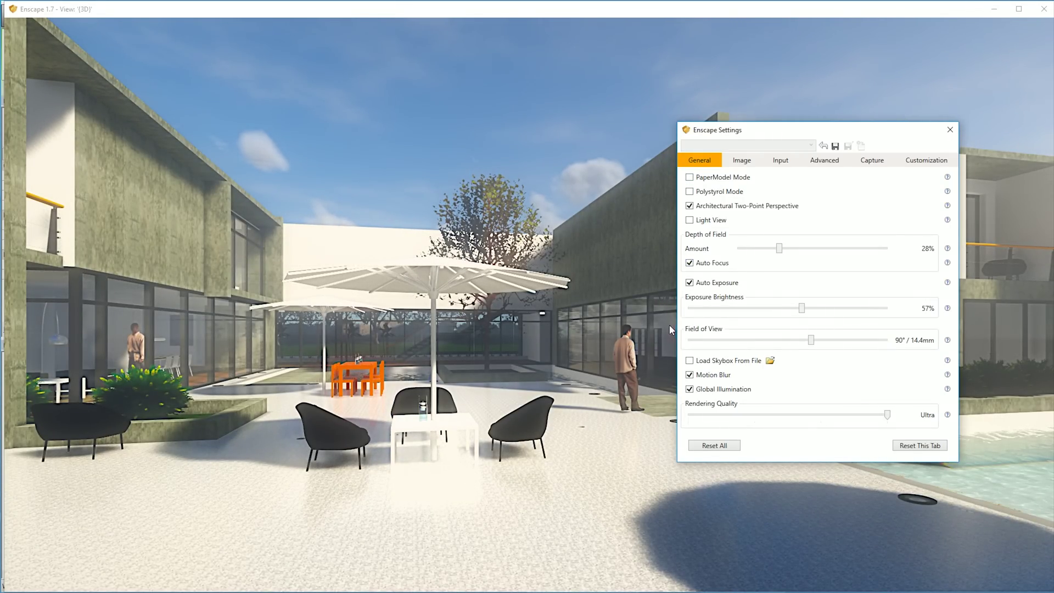
pyautogui.click(720, 177)
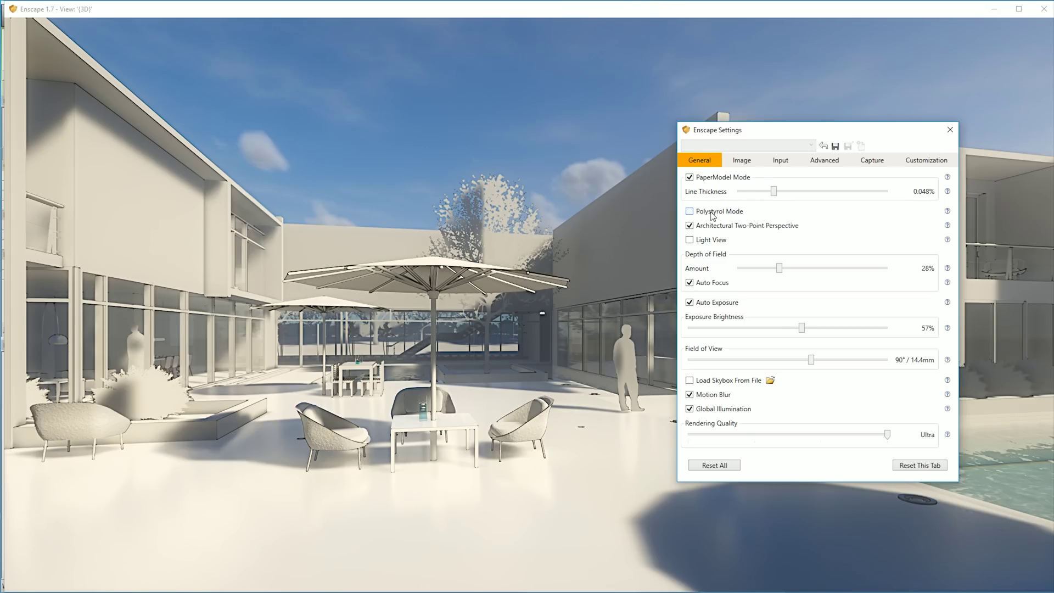
pyautogui.click(730, 178)
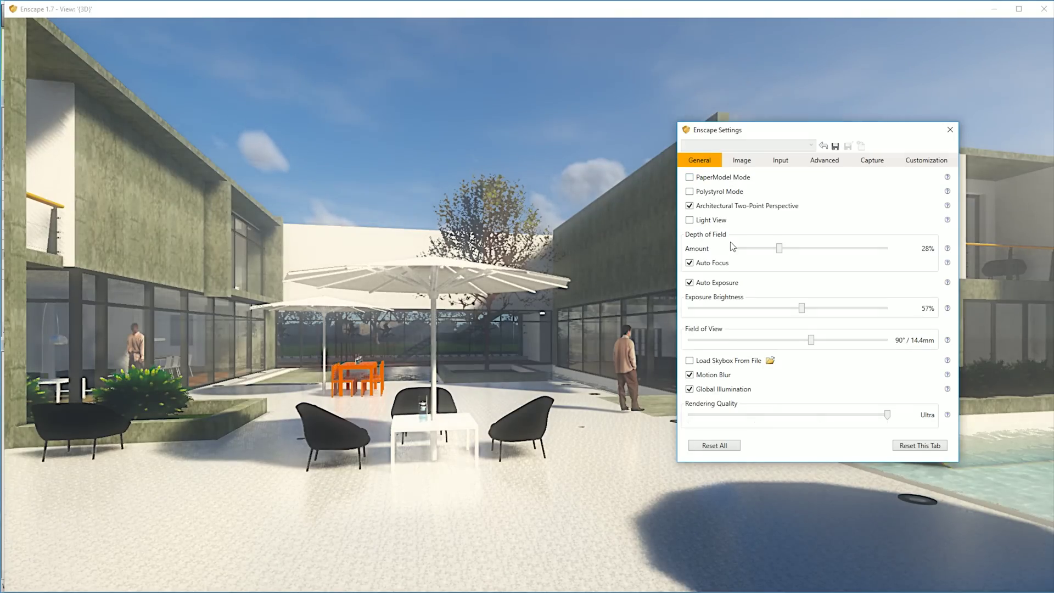
# - Preview Polystyrol Mode on the courtyard scene, read its description, and turn it off
pyautogui.click(721, 193)
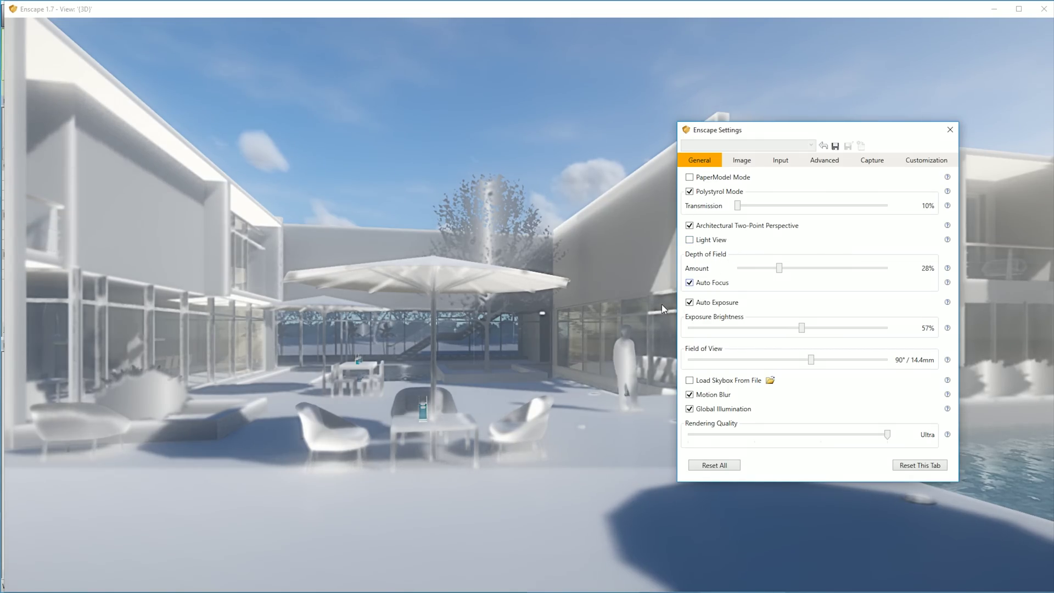
pyautogui.moveTo(569, 356); pyautogui.dragTo(573, 331)
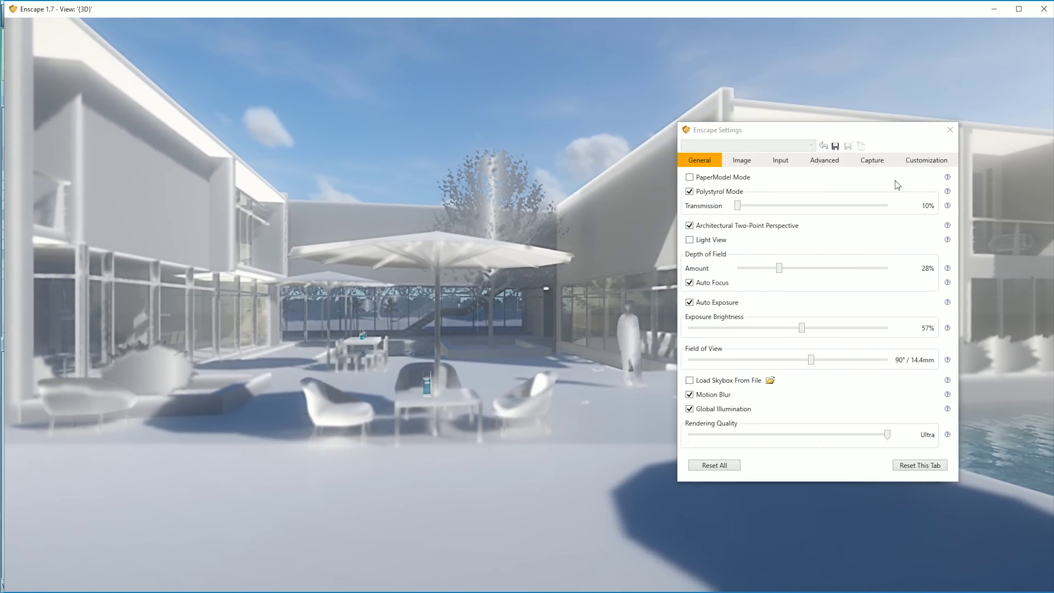
pyautogui.moveTo(948, 192)
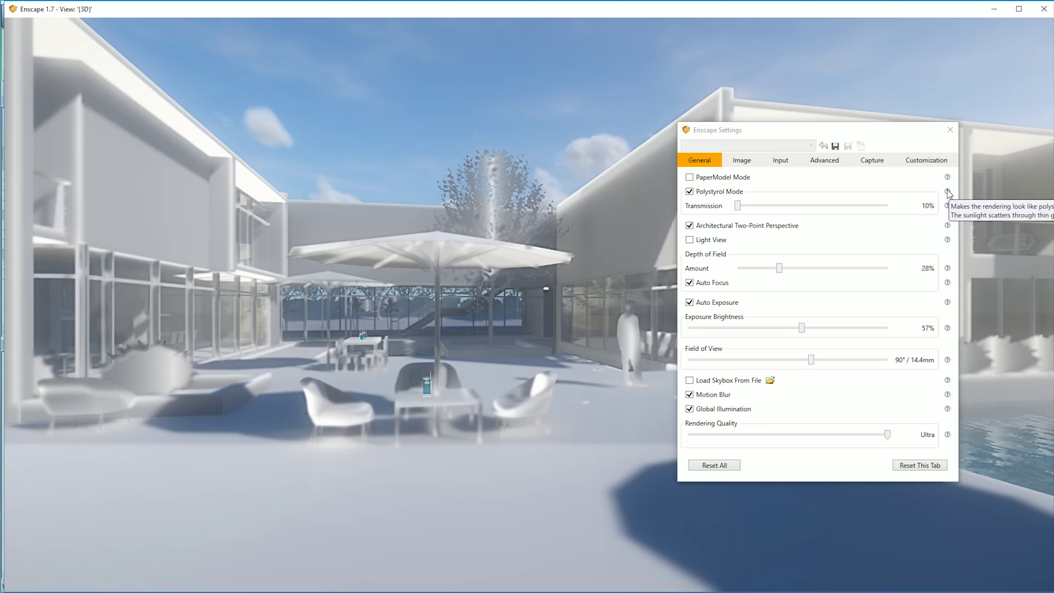
pyautogui.click(689, 191)
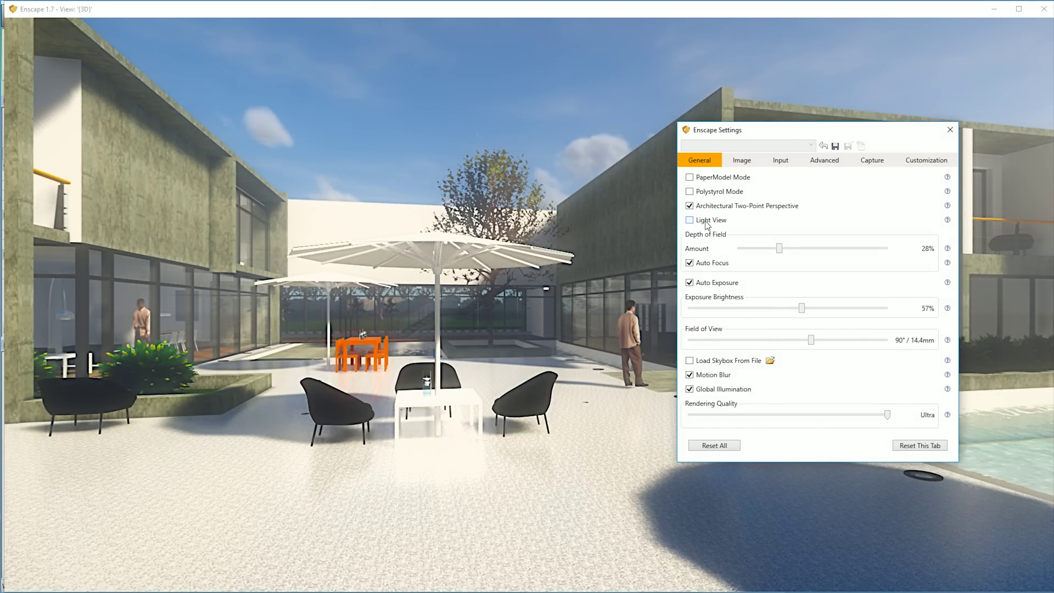
# - Turn on Light View and shift the time of day to compare light levels across the courtyard
pyautogui.click(706, 222)
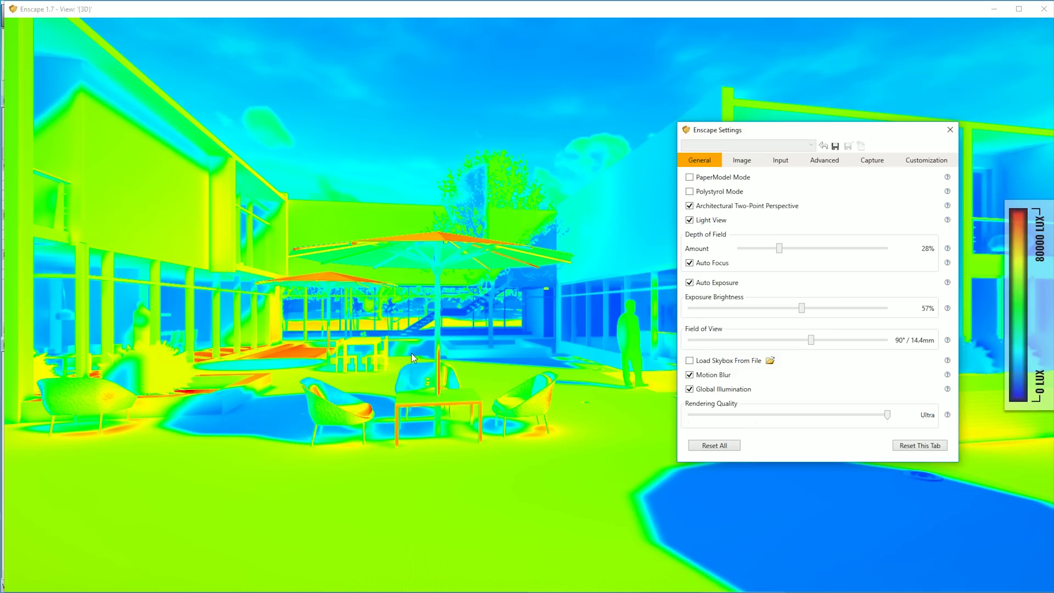
pyautogui.keyDown('shift'); pyautogui.moveTo(314, 239); pyautogui.dragTo(488, 412, button='right'); pyautogui.keyUp('shift')
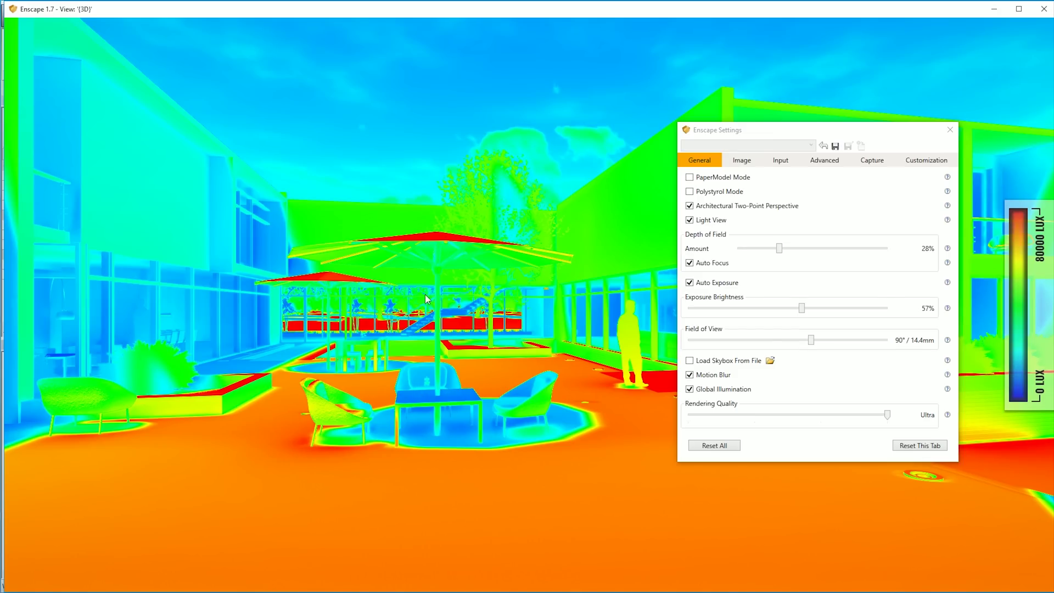
# - Shift the time of day to around 09:00 in Light View to compare the courtyard's light levels
pyautogui.press('u')
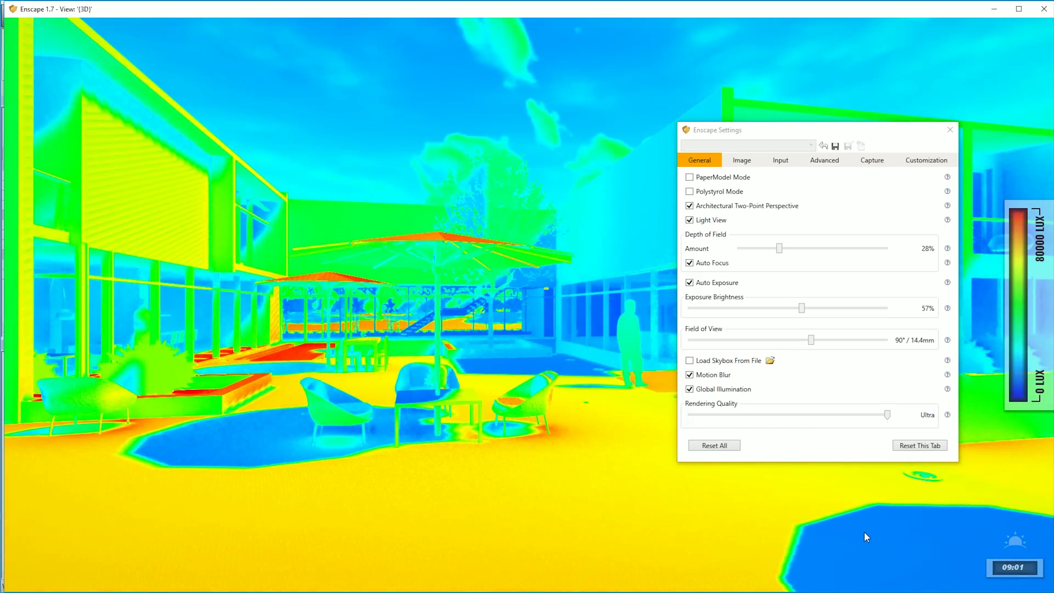
pyautogui.keyDown('shift'); pyautogui.moveTo(864, 532); pyautogui.dragTo(481, 485, button='right'); pyautogui.keyUp('shift')
pyautogui.press('u')
pyautogui.press('i')
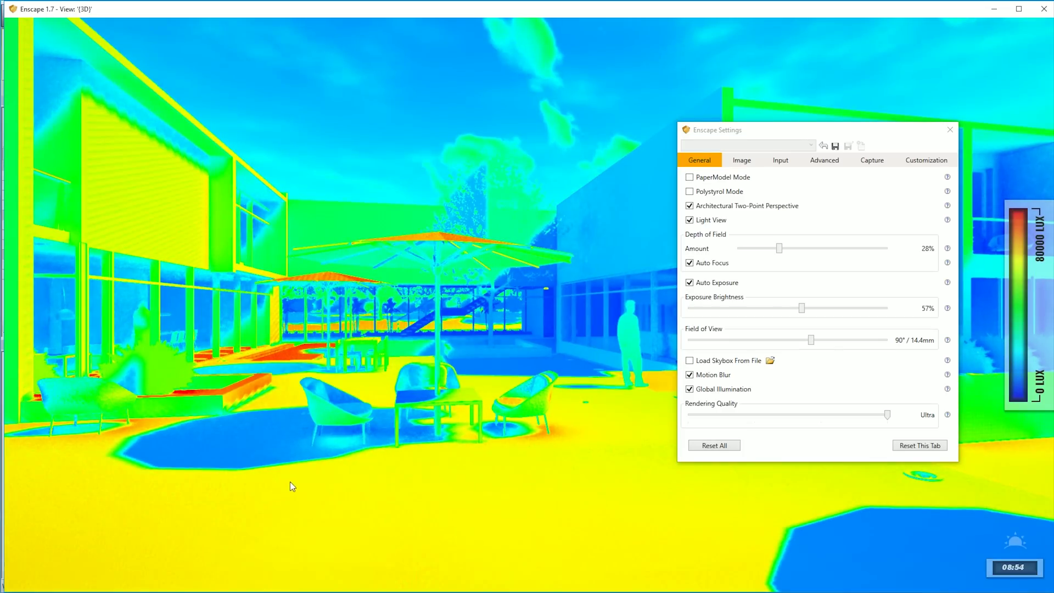
# - Switch Light View off and on to compare it with the normal rendering, leaving it off
pyautogui.click(689, 221)
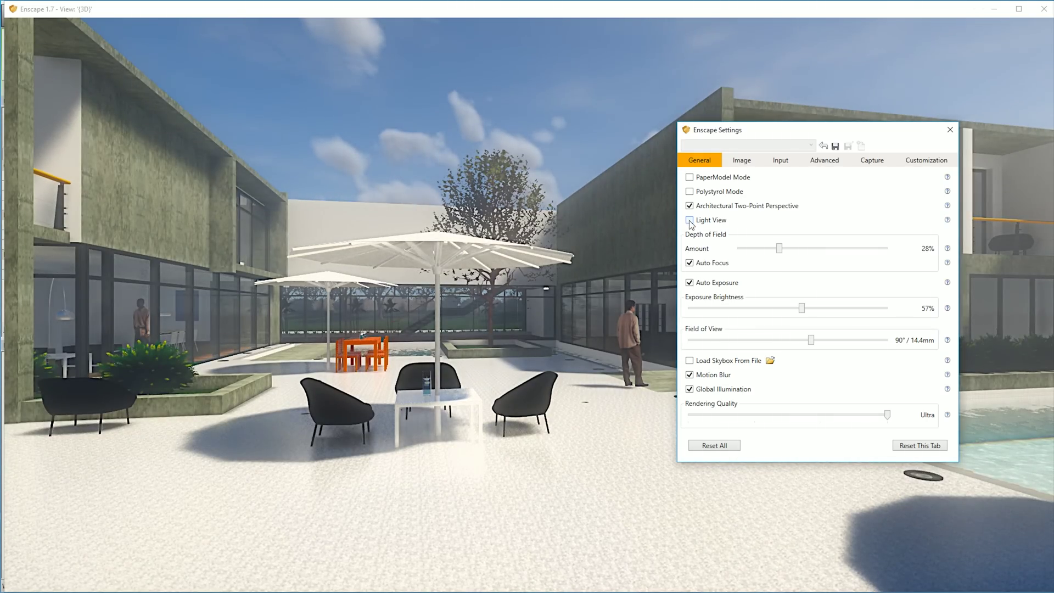
pyautogui.click(690, 220)
pyautogui.click(689, 221)
pyautogui.click(690, 220)
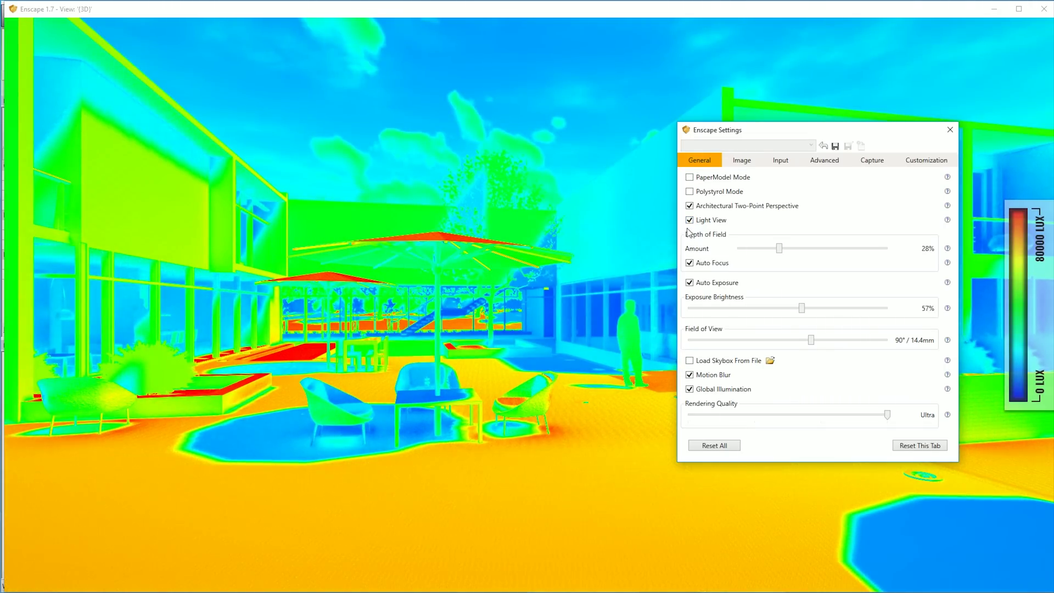
pyautogui.click(690, 220)
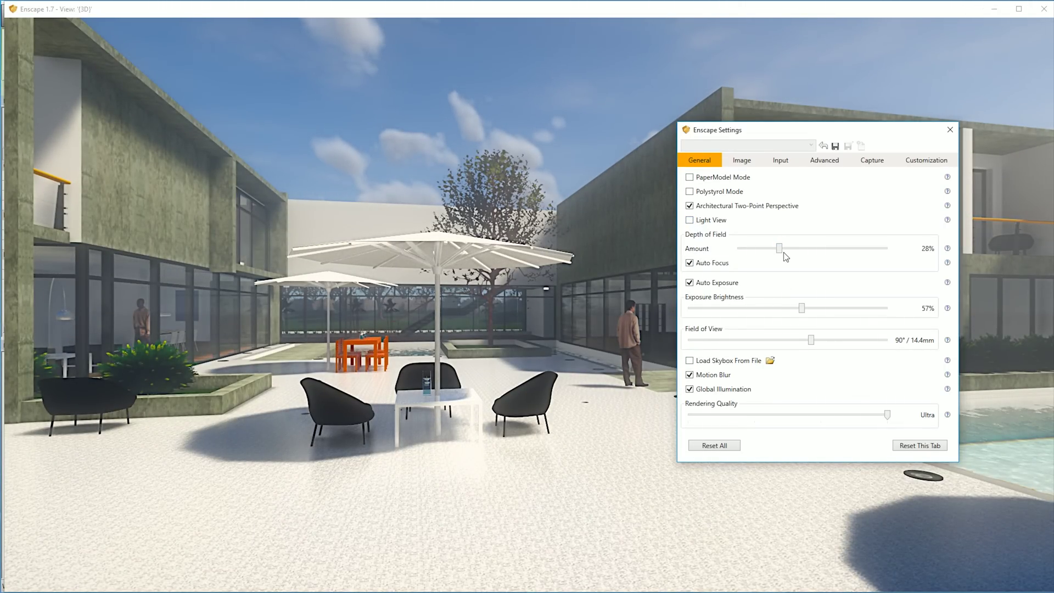
# - Fly to the orange dining table under the far umbrella and raise the Depth of Field amount to 87%
pyautogui.moveTo(517, 257); pyautogui.dragTo(329, 373)
pyautogui.press('w')
pyautogui.press('w')
pyautogui.press('w')
pyautogui.press('w')
pyautogui.press('w')
pyautogui.press('s')
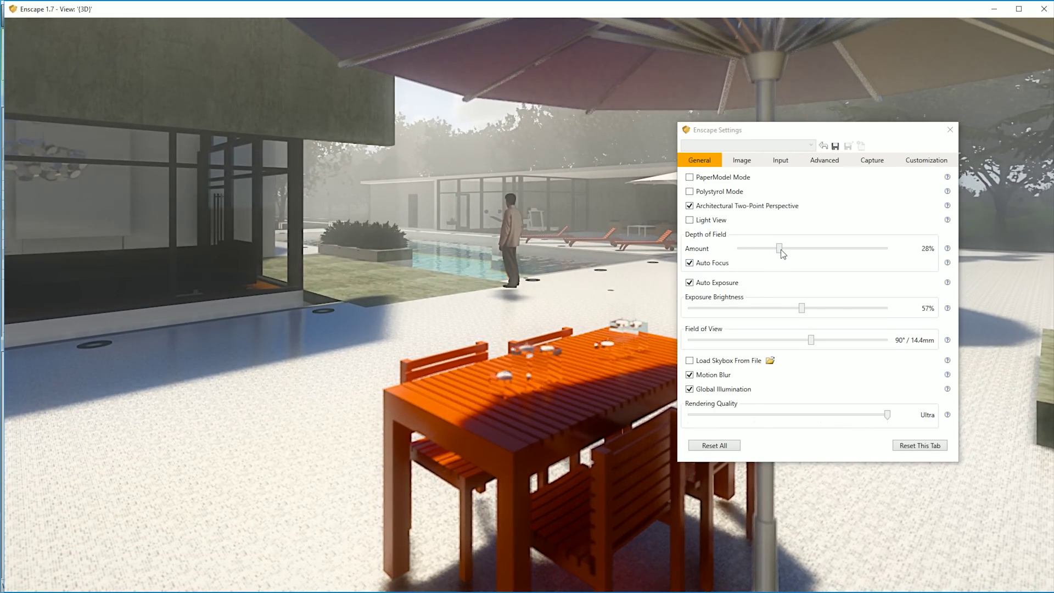
pyautogui.moveTo(779, 248); pyautogui.dragTo(871, 252)
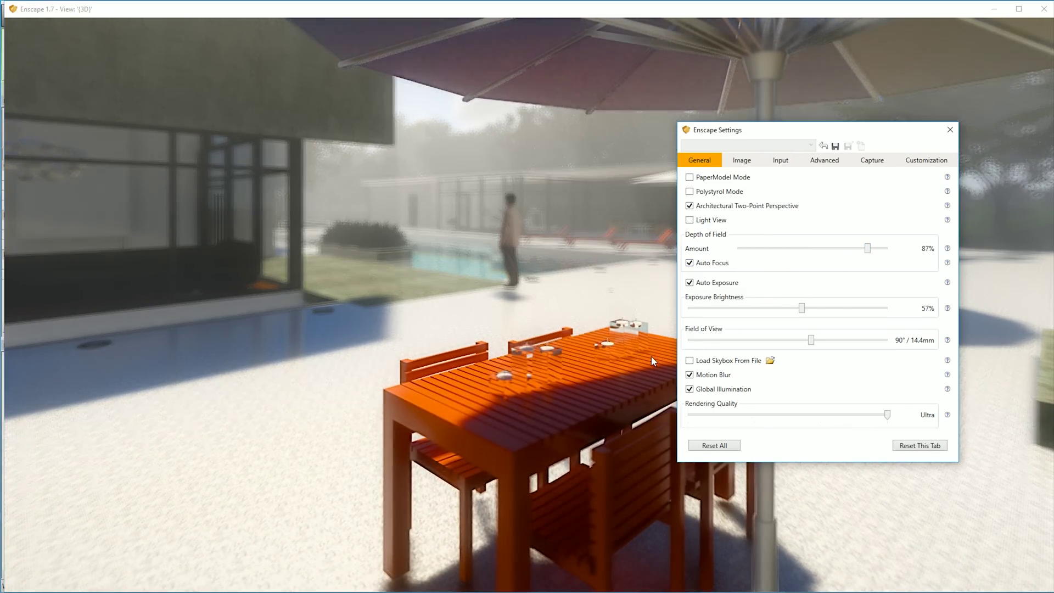
# - View the orange table from close up and try the Depth of Field amount at 0% and 100%
pyautogui.press('w')
pyautogui.moveTo(637, 359); pyautogui.dragTo(531, 300)
pyautogui.press('s')
pyautogui.press('q')
pyautogui.press('w')
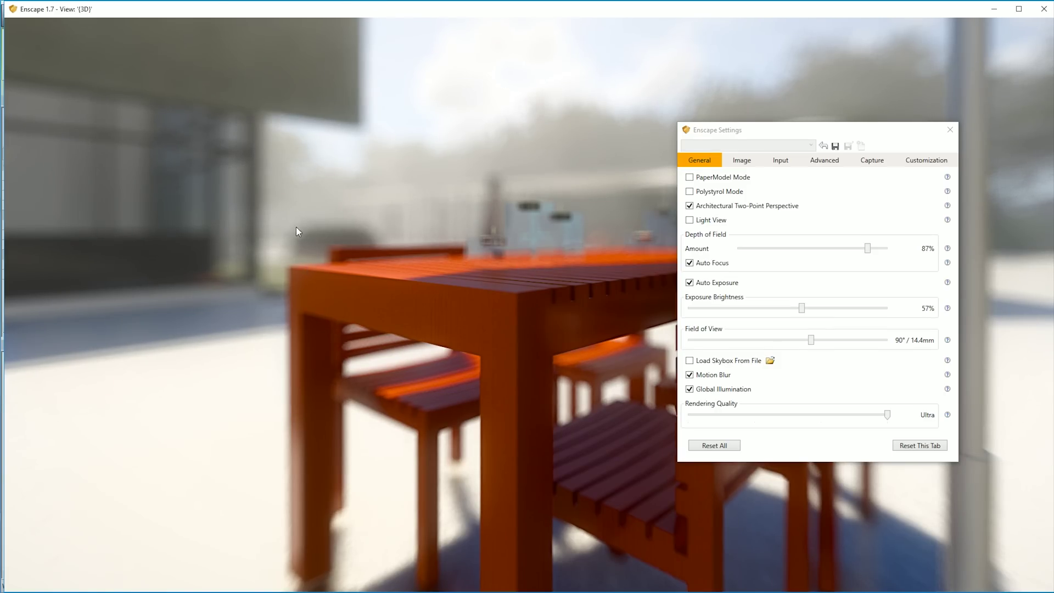
pyautogui.moveTo(867, 248); pyautogui.dragTo(737, 249)
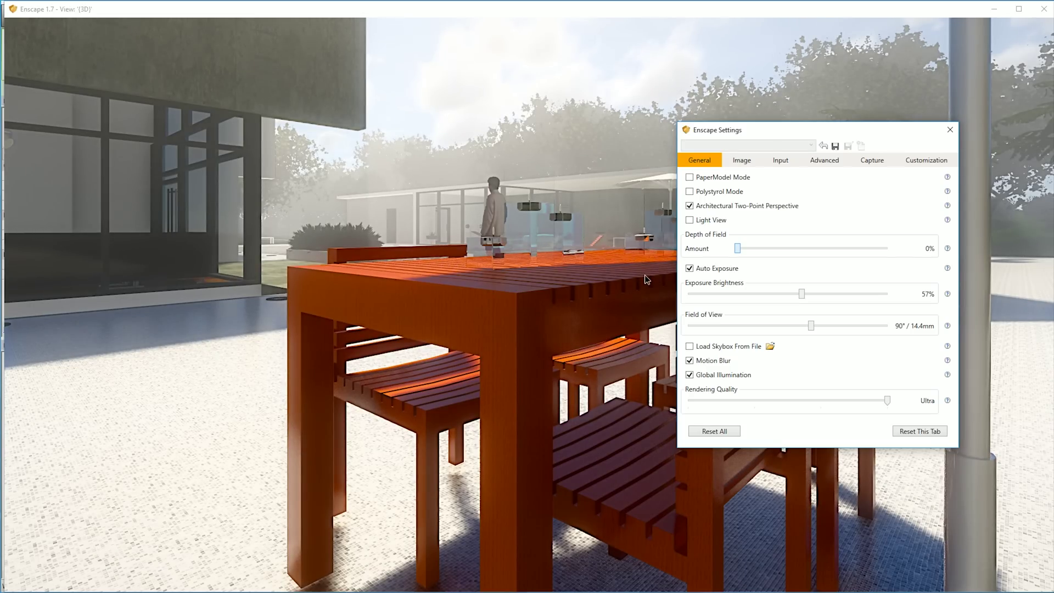
pyautogui.moveTo(645, 276); pyautogui.dragTo(1031, 256)
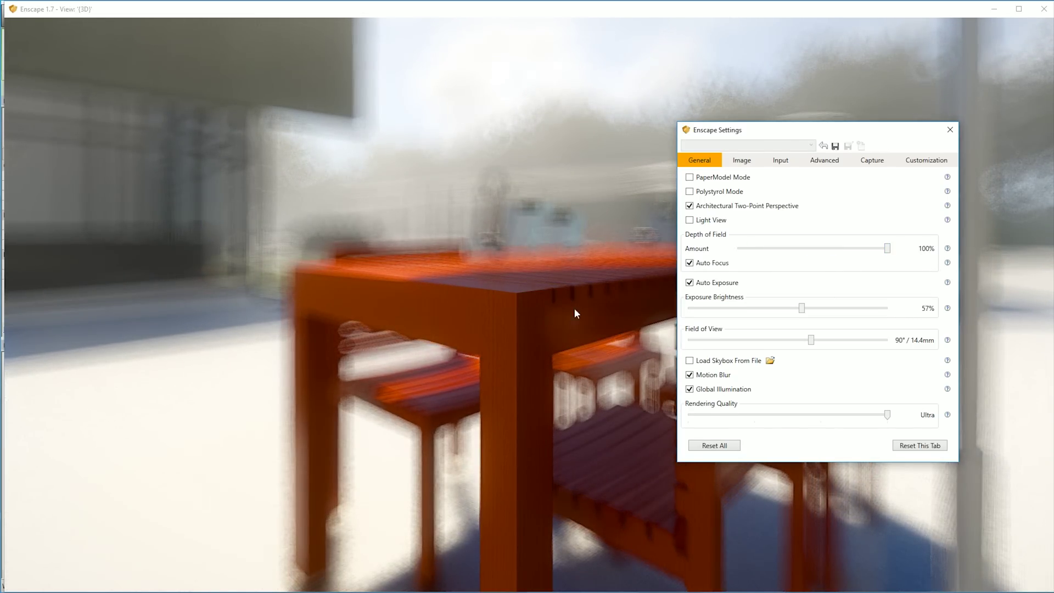
# - Inspect the blur at the orange table's corner and set the Depth of Field amount to 51%
pyautogui.moveTo(538, 271); pyautogui.dragTo(480, 272)
pyautogui.press('w')
pyautogui.press('s')
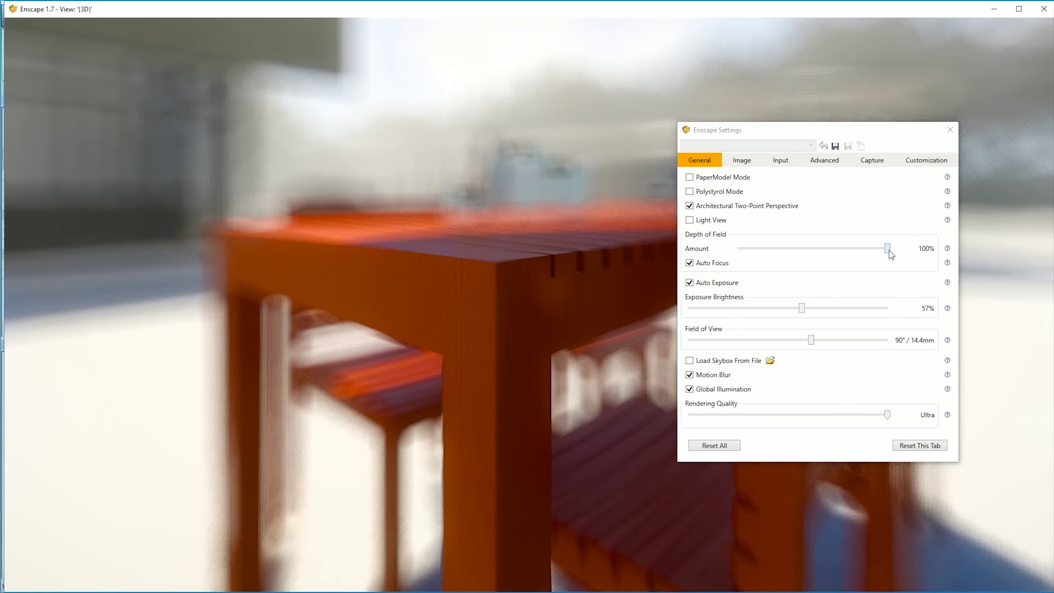
pyautogui.moveTo(888, 249); pyautogui.dragTo(818, 254)
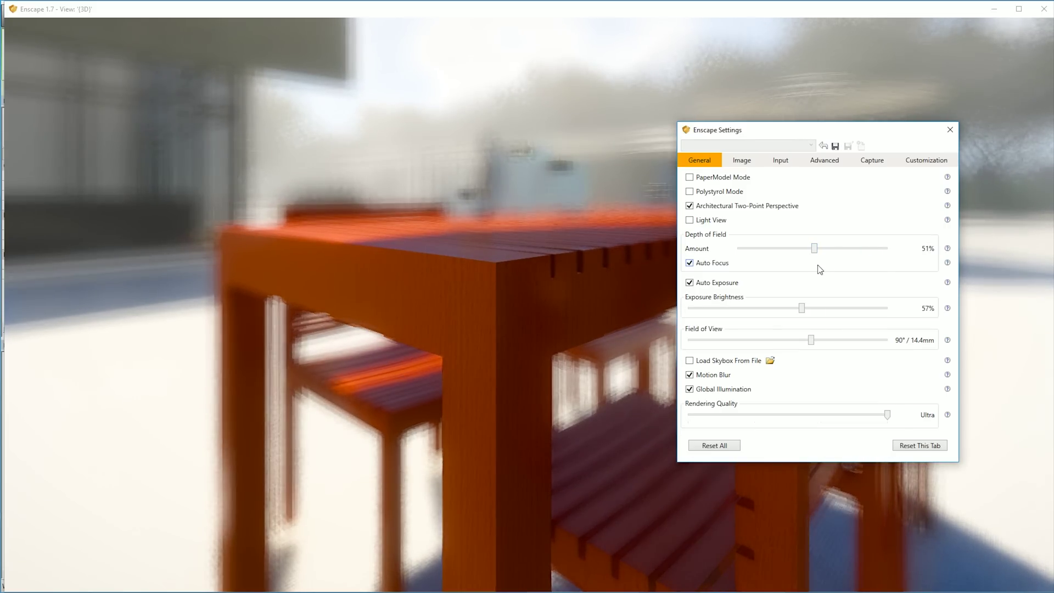
# - Face the swimming pool past the standing man and set the Field of View to 90° / 14.5mm
pyautogui.moveTo(505, 321)
pyautogui.mouseDown()
pyautogui.moveTo(659, 321)
pyautogui.moveTo(549, 321)
pyautogui.moveTo(604, 323)
pyautogui.moveTo(598, 373)
pyautogui.moveTo(516, 320)
pyautogui.moveTo(515, 305)
pyautogui.mouseUp()
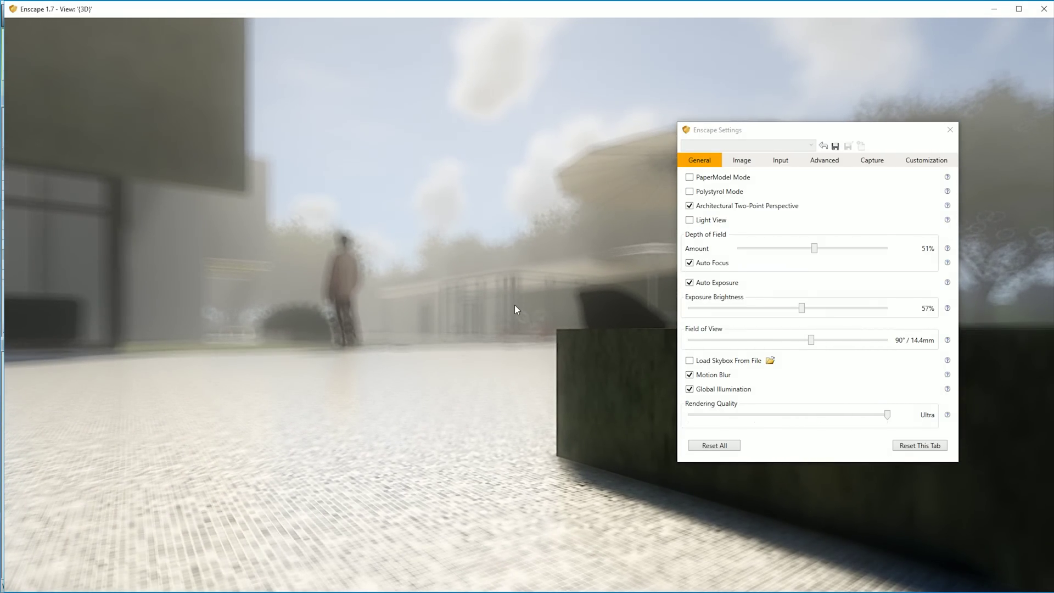
pyautogui.moveTo(446, 322); pyautogui.dragTo(471, 220)
pyautogui.press('space')
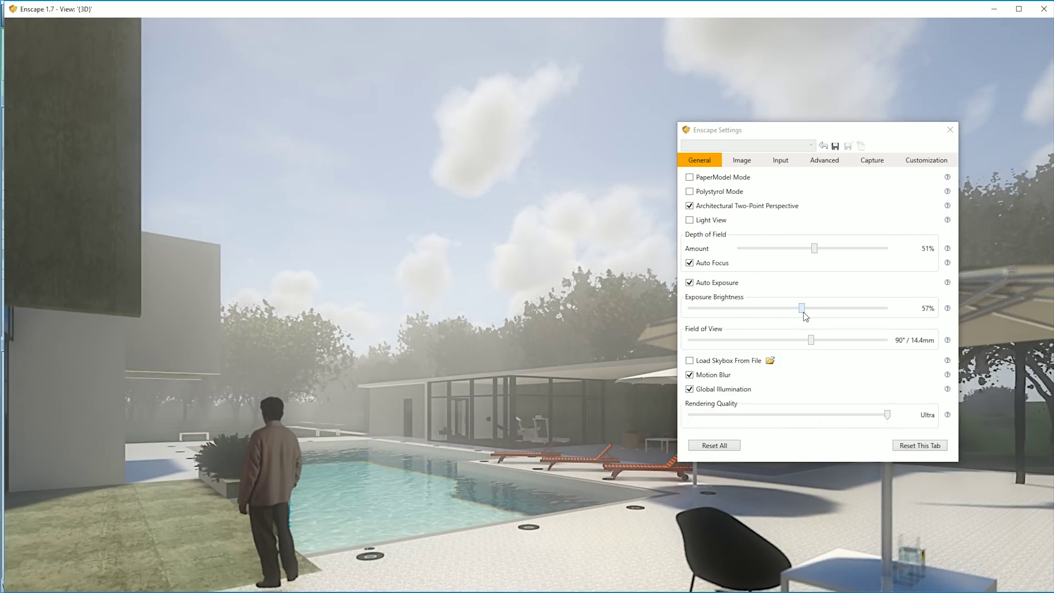
pyautogui.moveTo(812, 342)
pyautogui.mouseDown()
pyautogui.moveTo(861, 343)
pyautogui.moveTo(772, 334)
pyautogui.moveTo(838, 342)
pyautogui.moveTo(810, 341)
pyautogui.mouseUp()
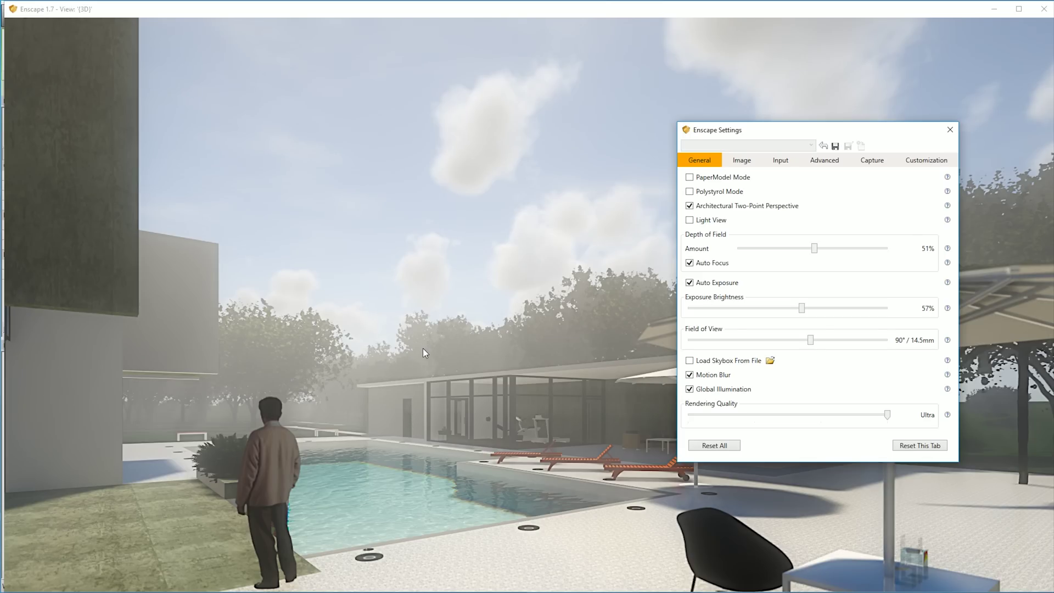
# - Compare the poolside scene at Low Rendering Quality, and restore the quality to Ultra
pyautogui.click(384, 384)
pyautogui.moveTo(459, 334); pyautogui.dragTo(478, 392)
pyautogui.moveTo(887, 415); pyautogui.dragTo(461, 509)
pyautogui.moveTo(440, 432); pyautogui.dragTo(422, 400)
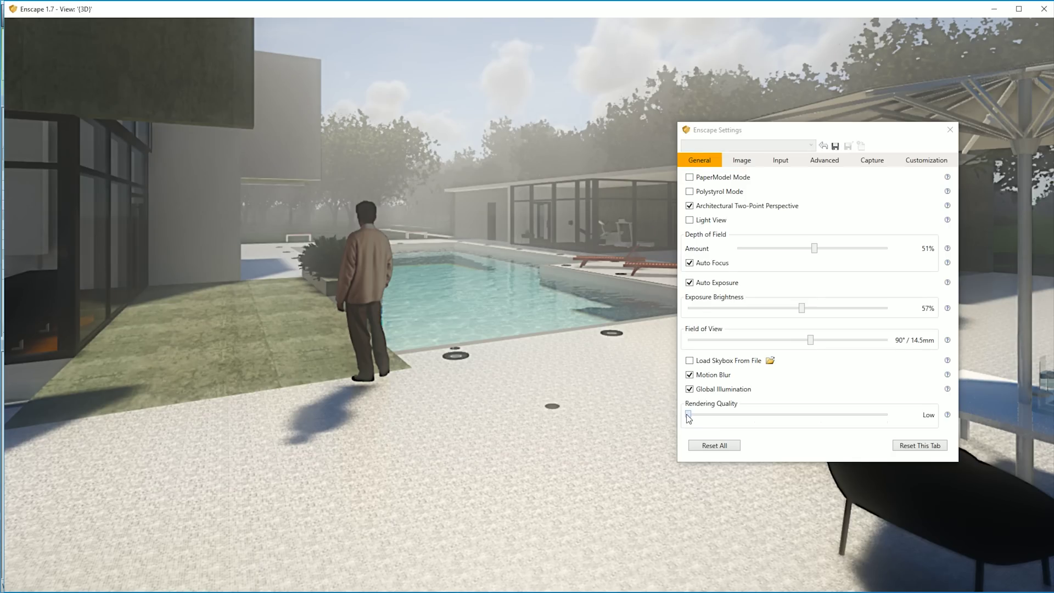
pyautogui.moveTo(688, 414); pyautogui.dragTo(888, 414)
# - Move the settings window aside and tour the patio, living room facade and pool to examine the Ultra-quality rendering
pyautogui.moveTo(835, 134); pyautogui.dragTo(779, 105)
pyautogui.moveTo(565, 234); pyautogui.dragTo(434, 275)
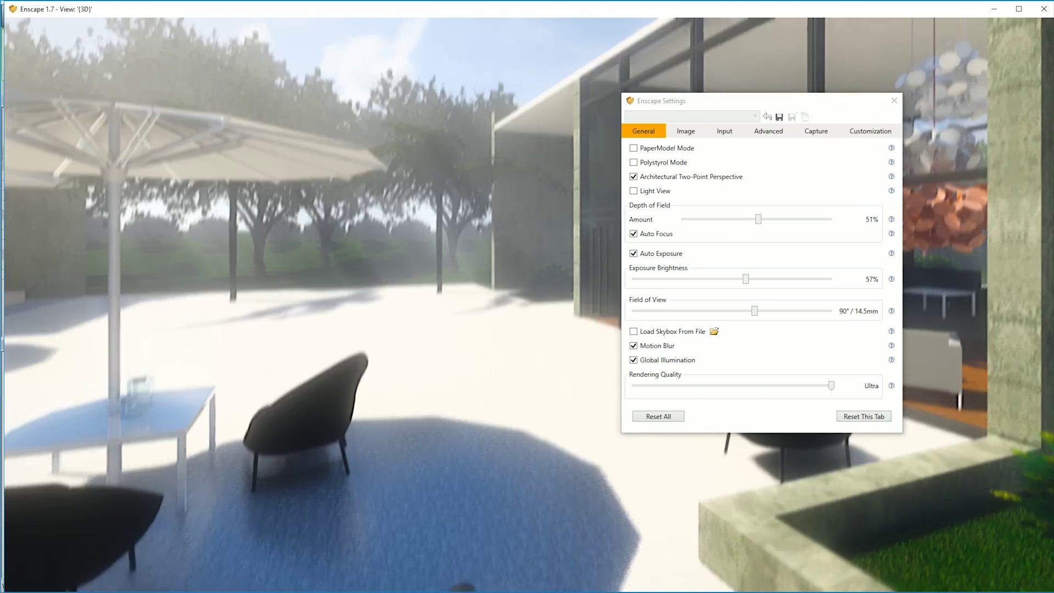
pyautogui.press('w')
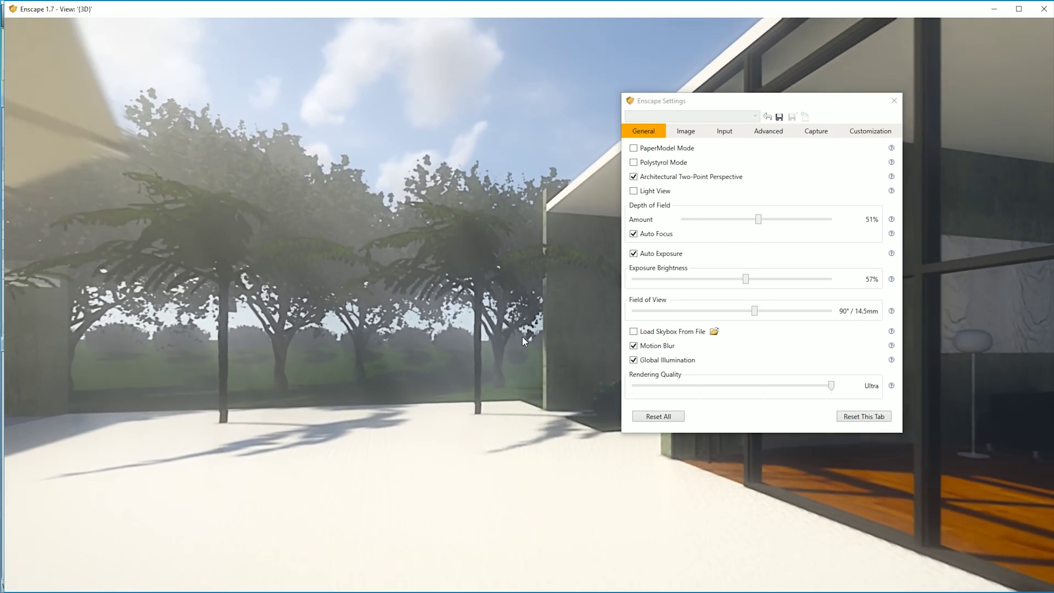
pyautogui.moveTo(522, 337); pyautogui.dragTo(378, 188)
pyautogui.press('4')
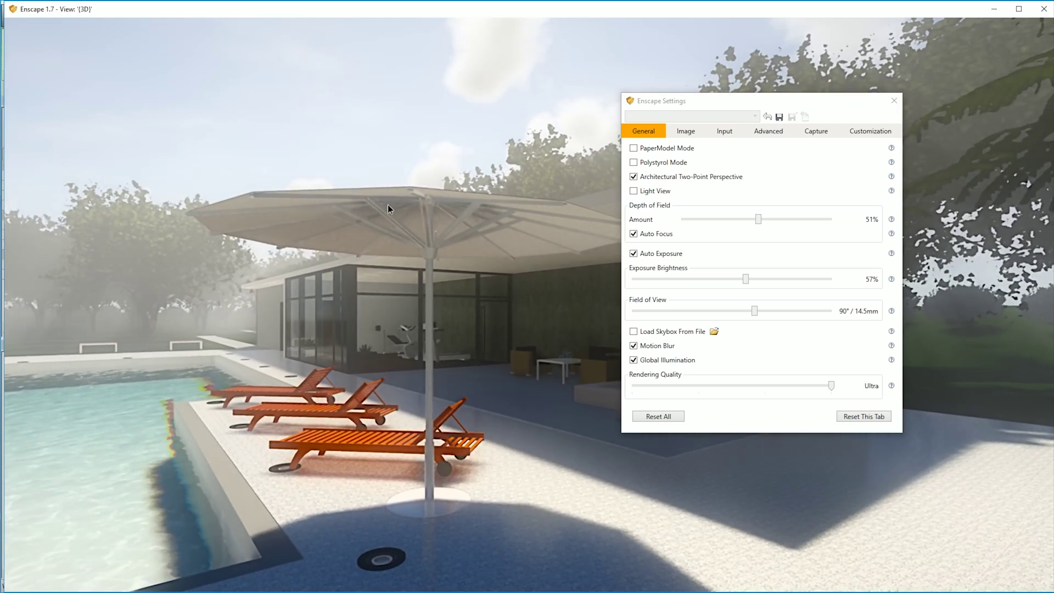
pyautogui.press('5')
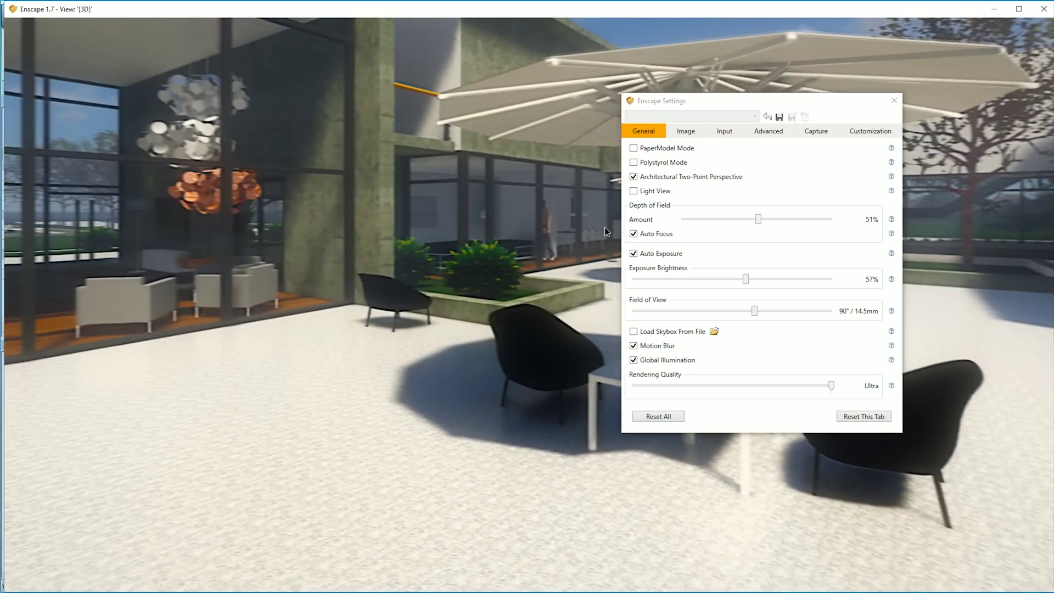
pyautogui.press('6')
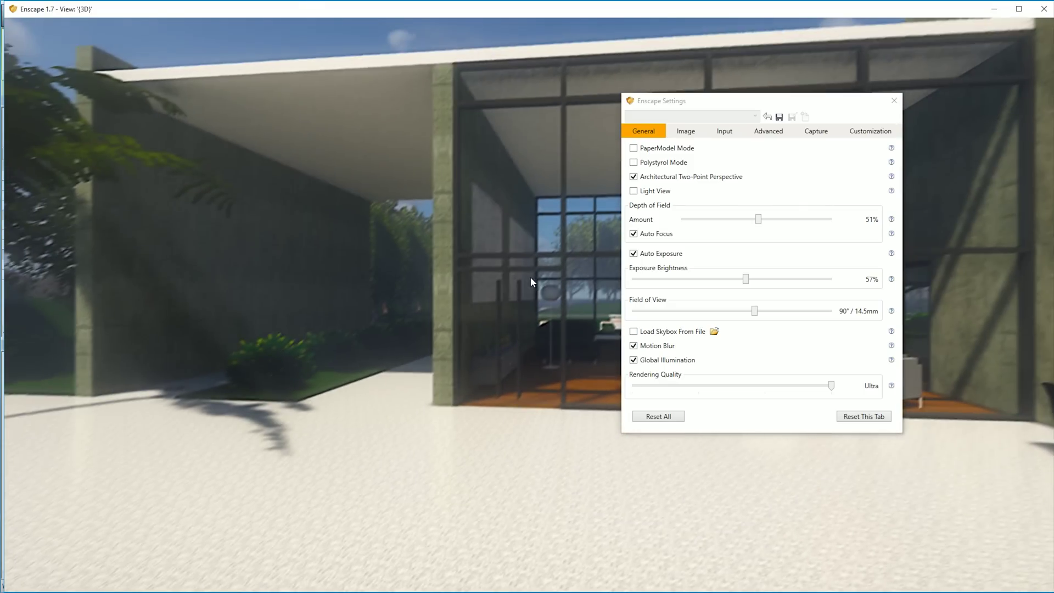
pyautogui.moveTo(529, 278); pyautogui.dragTo(397, 294)
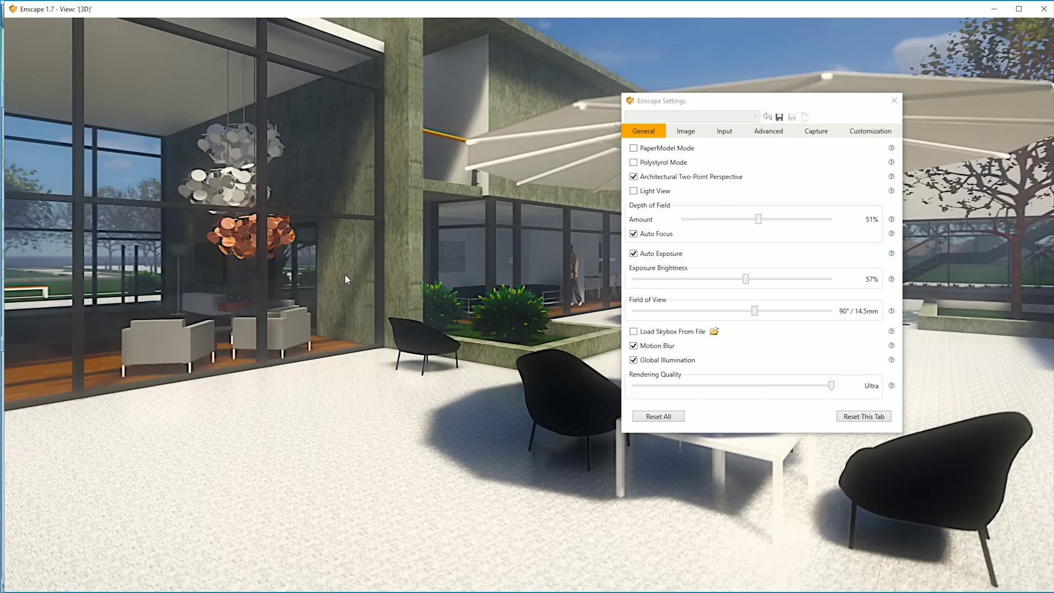
pyautogui.moveTo(390, 244); pyautogui.dragTo(314, 283)
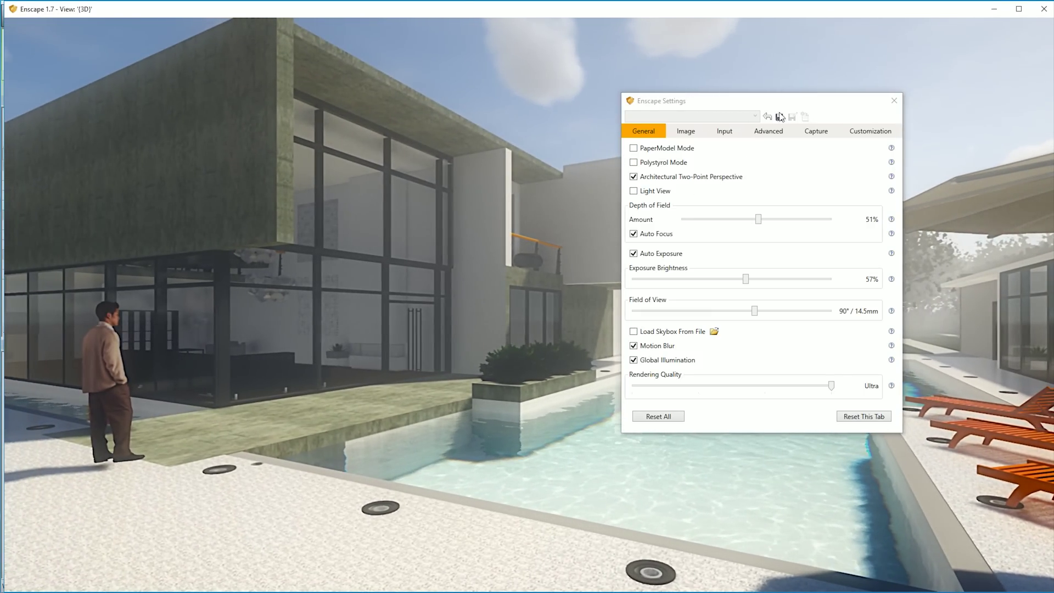
# - Open the image settings, face the glazed living room and shift the time of day until low golden sunlight shines through
pyautogui.click(686, 130)
pyautogui.click(443, 256)
pyautogui.press('8')
pyautogui.moveTo(498, 341)
pyautogui.mouseDown()
pyautogui.moveTo(511, 339)
pyautogui.moveTo(497, 357)
pyautogui.mouseUp()
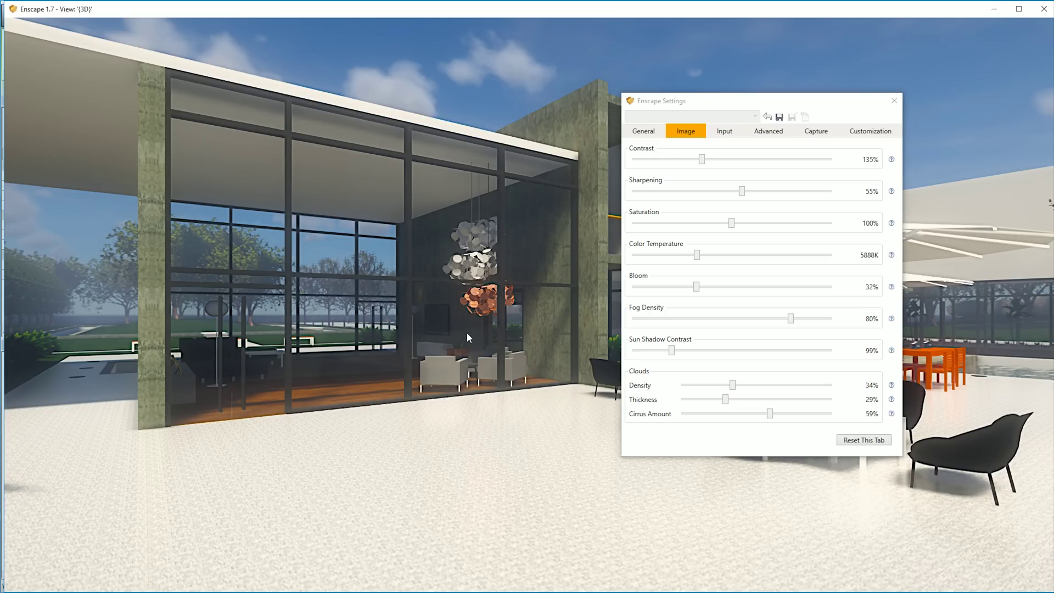
pyautogui.keyDown('shift'); pyautogui.moveTo(537, 268); pyautogui.dragTo(352, 279, button='right'); pyautogui.keyUp('shift')
pyautogui.keyDown('shift'); pyautogui.moveTo(241, 304); pyautogui.dragTo(297, 307, button='right'); pyautogui.keyUp('shift')
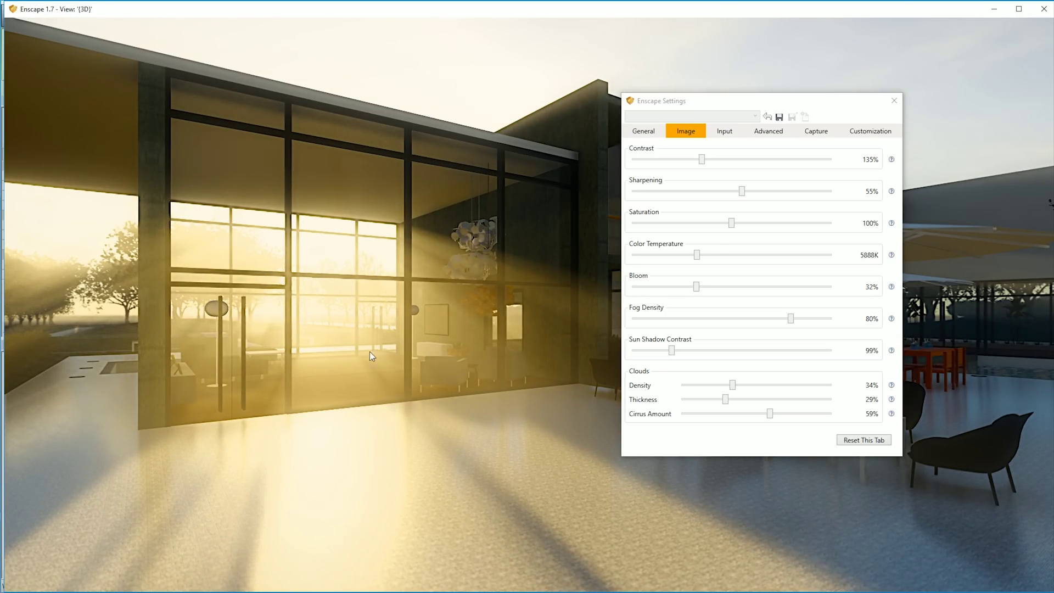
# - Set Bloom to 36%, Fog Density to 49% and Sun Shadow Contrast to 356%
pyautogui.moveTo(696, 289)
pyautogui.mouseDown()
pyautogui.moveTo(783, 297)
pyautogui.moveTo(739, 299)
pyautogui.moveTo(831, 321)
pyautogui.moveTo(722, 325)
pyautogui.moveTo(690, 315)
pyautogui.moveTo(752, 318)
pyautogui.moveTo(727, 321)
pyautogui.moveTo(738, 292)
pyautogui.moveTo(706, 291)
pyautogui.mouseUp()
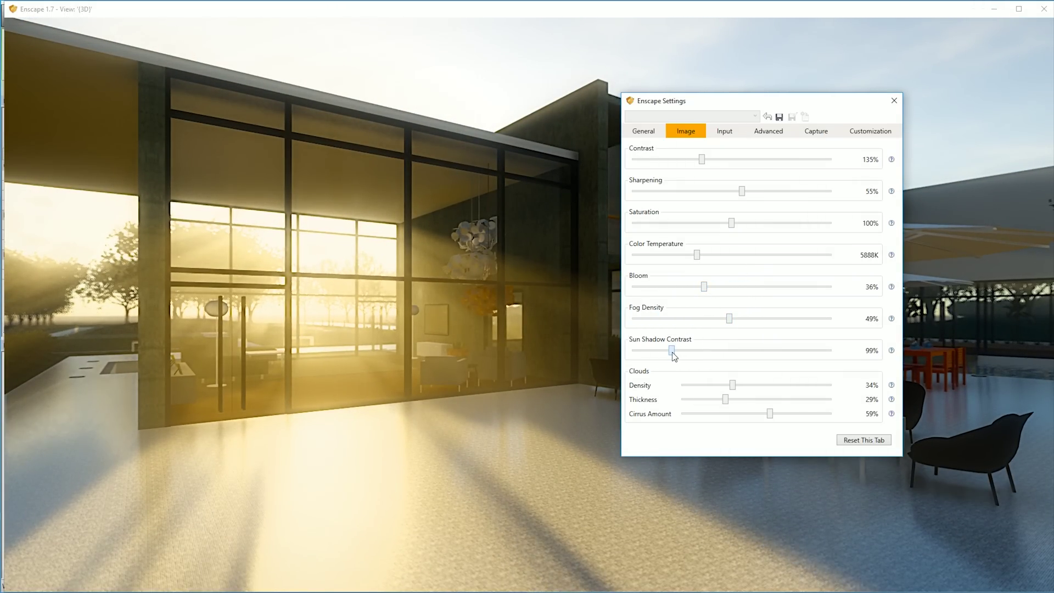
pyautogui.moveTo(674, 356); pyautogui.dragTo(733, 348)
pyautogui.moveTo(891, 351)
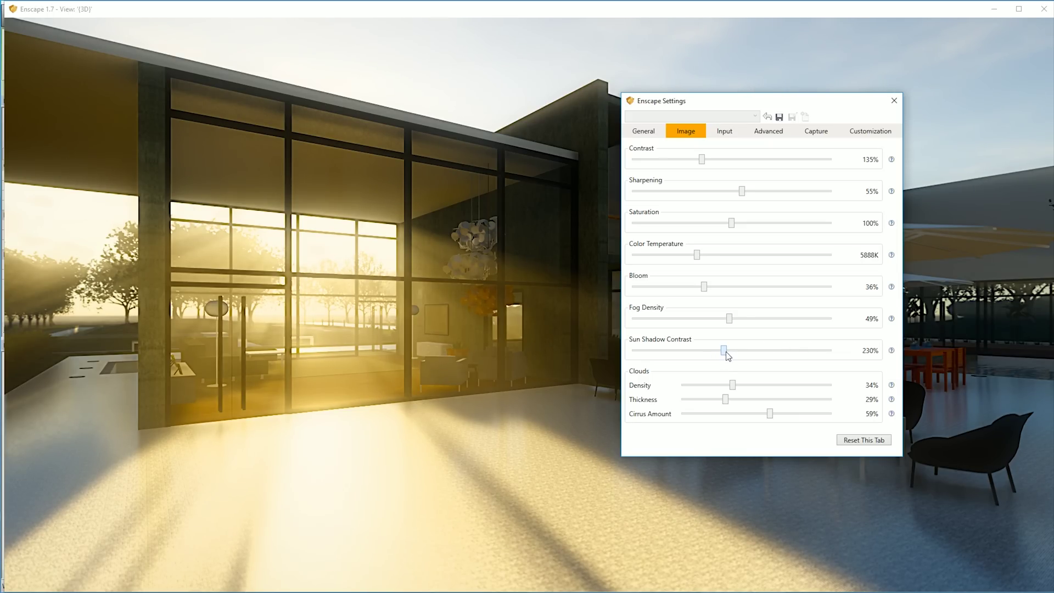
pyautogui.moveTo(724, 351); pyautogui.dragTo(775, 351)
# - Try the Color Temperature at 5517K and 13288K, and settle on 5850K
pyautogui.moveTo(697, 255)
pyautogui.mouseDown()
pyautogui.moveTo(669, 257)
pyautogui.moveTo(805, 261)
pyautogui.moveTo(686, 262)
pyautogui.mouseUp()
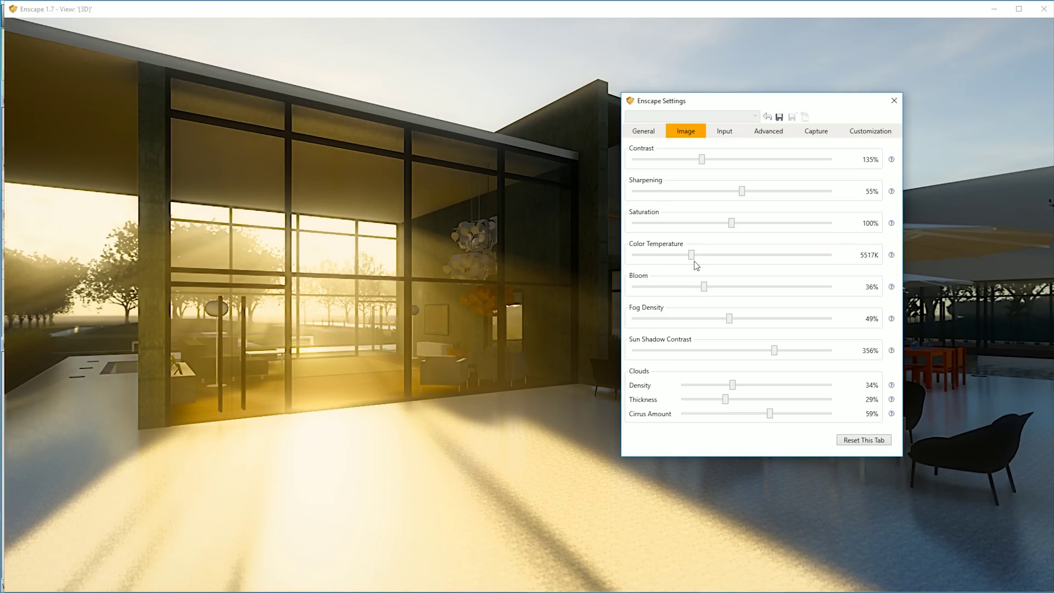
pyautogui.moveTo(691, 256); pyautogui.dragTo(741, 256)
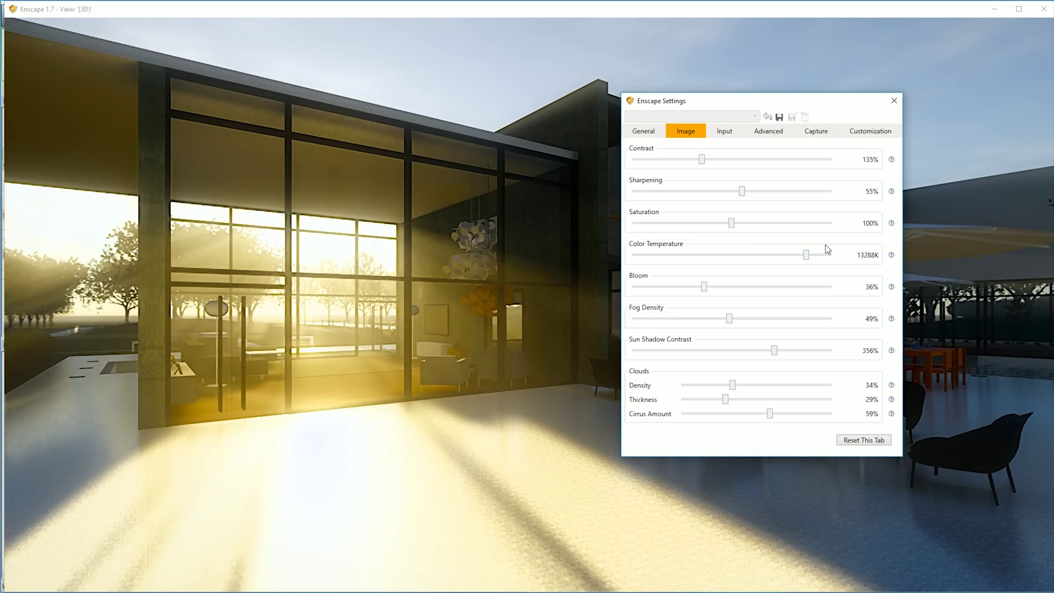
pyautogui.moveTo(806, 255); pyautogui.dragTo(714, 264)
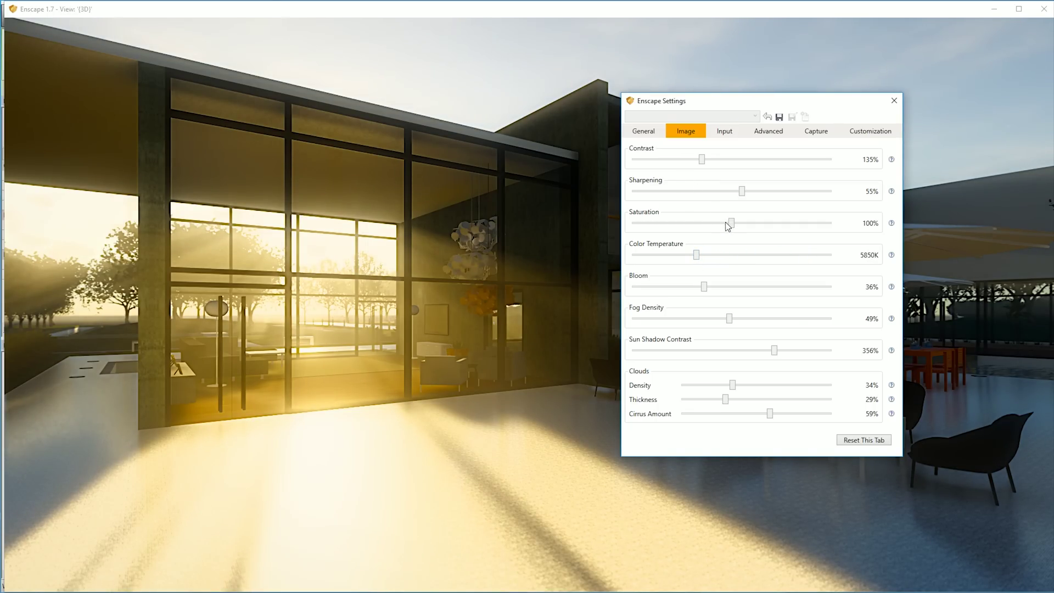
# - Set Saturation to 116%, Contrast to 139% and Sharpening to 0%, and look across the courtyard
pyautogui.moveTo(731, 223); pyautogui.dragTo(766, 198)
pyautogui.moveTo(705, 162); pyautogui.dragTo(713, 160)
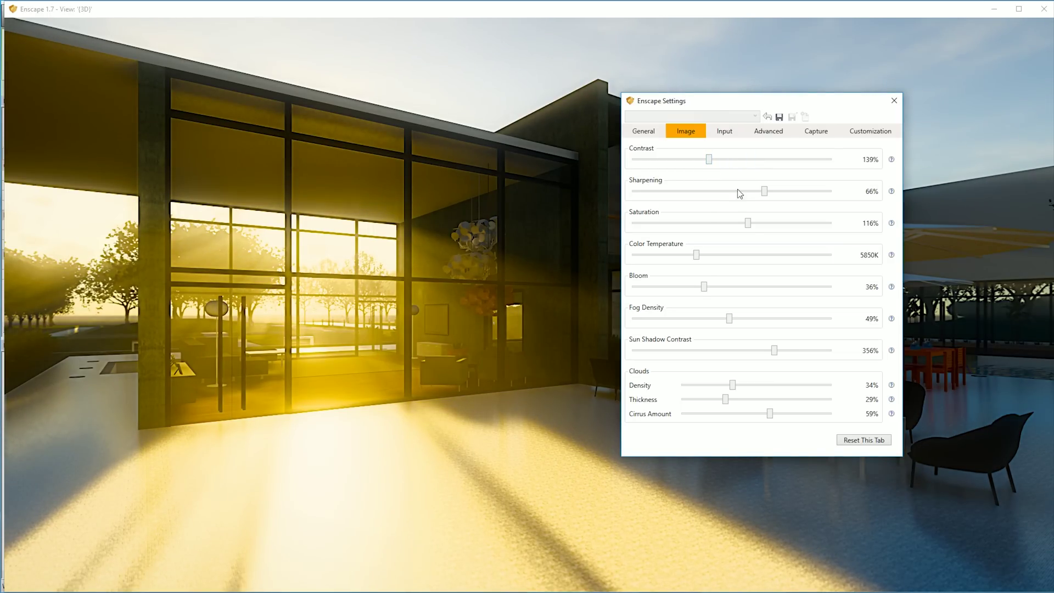
pyautogui.moveTo(764, 191); pyautogui.dragTo(192, 313)
pyautogui.moveTo(328, 329); pyautogui.dragTo(164, 330)
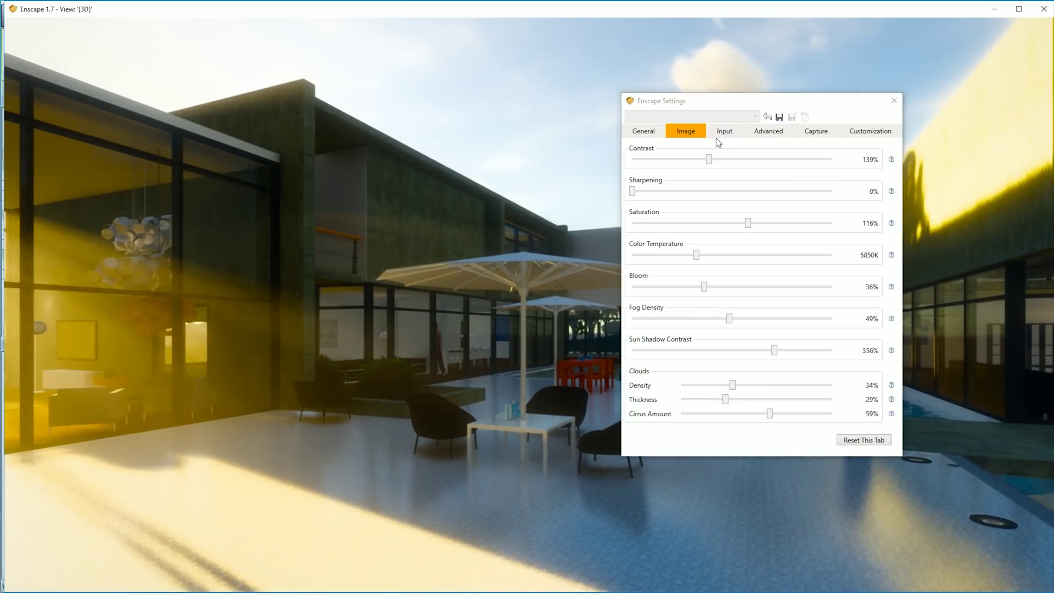
# - Review the mouse and movement options in the input settings, and open the advanced settings
pyautogui.click(723, 131)
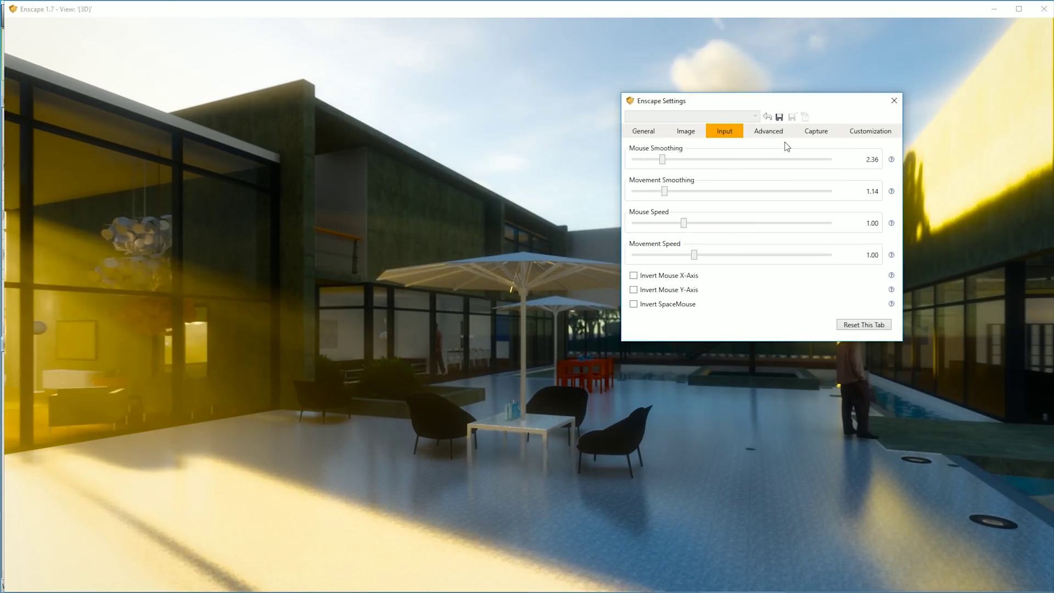
pyautogui.moveTo(501, 296); pyautogui.dragTo(773, 219)
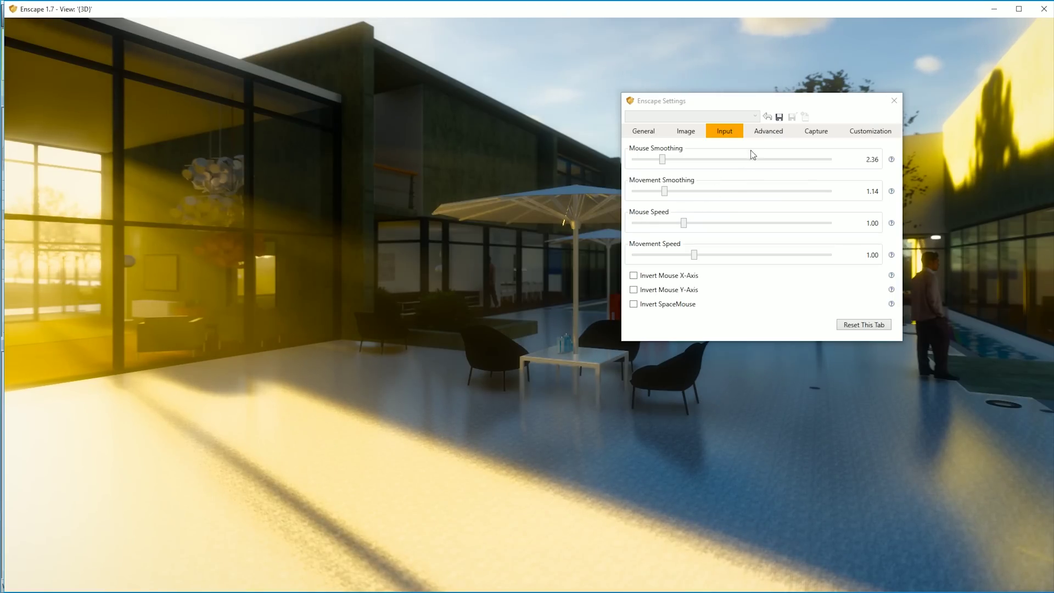
pyautogui.click(767, 131)
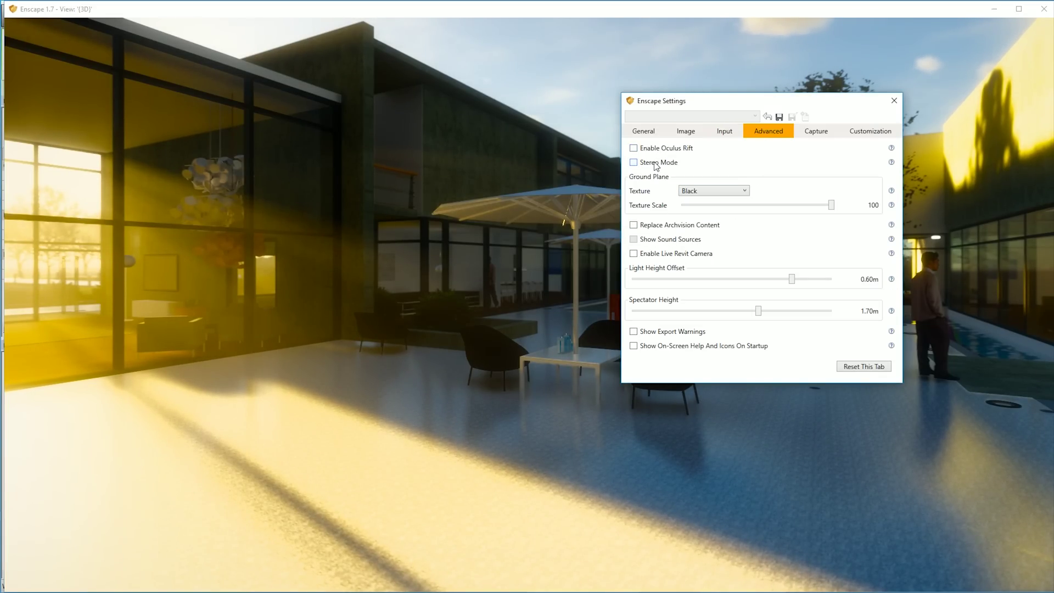
# - Set the Spectator Height to 1.50 m and close the settings
pyautogui.moveTo(392, 300); pyautogui.dragTo(495, 238)
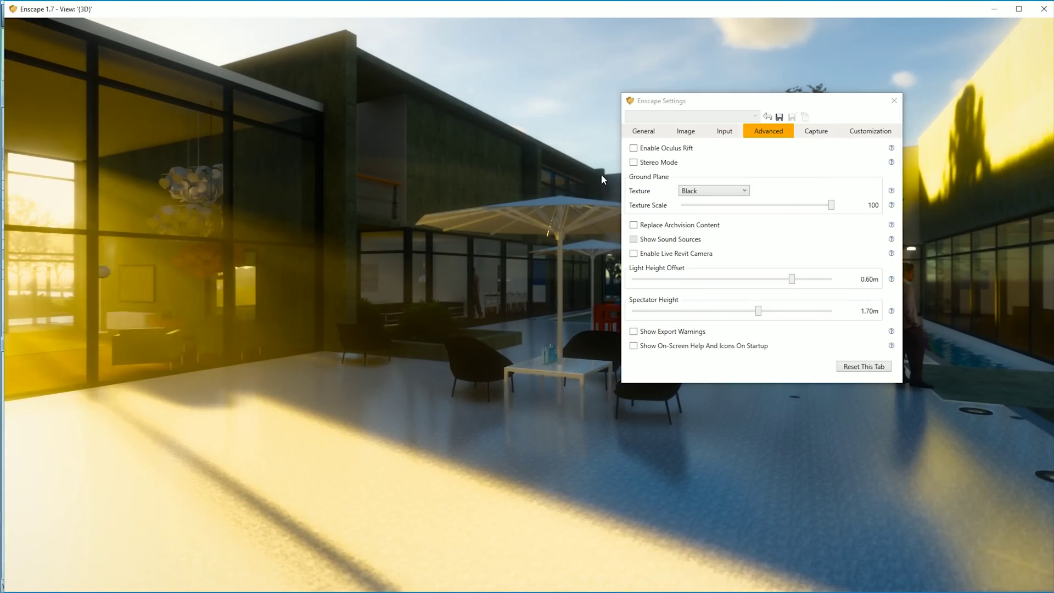
pyautogui.moveTo(443, 290); pyautogui.dragTo(703, 417)
pyautogui.press('w')
pyautogui.press('w')
pyautogui.press('6')
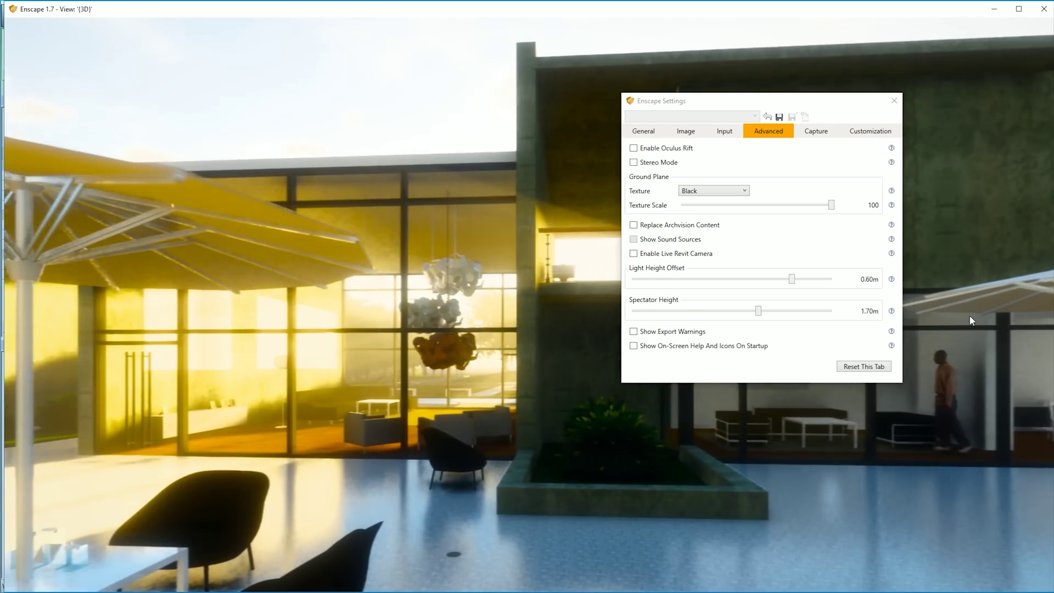
pyautogui.press('7')
pyautogui.press('8')
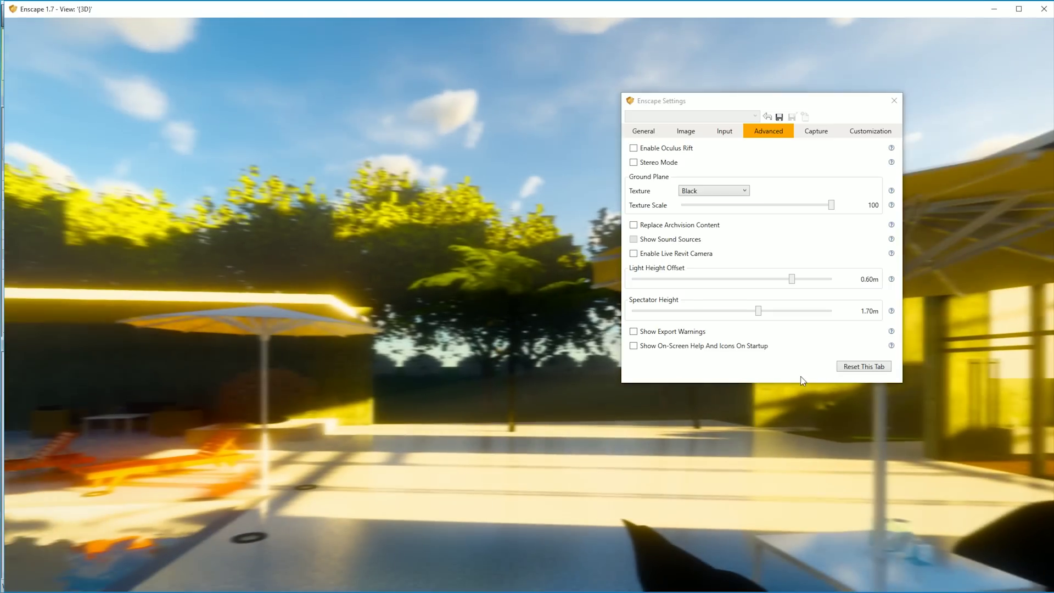
pyautogui.moveTo(758, 312); pyautogui.dragTo(722, 317)
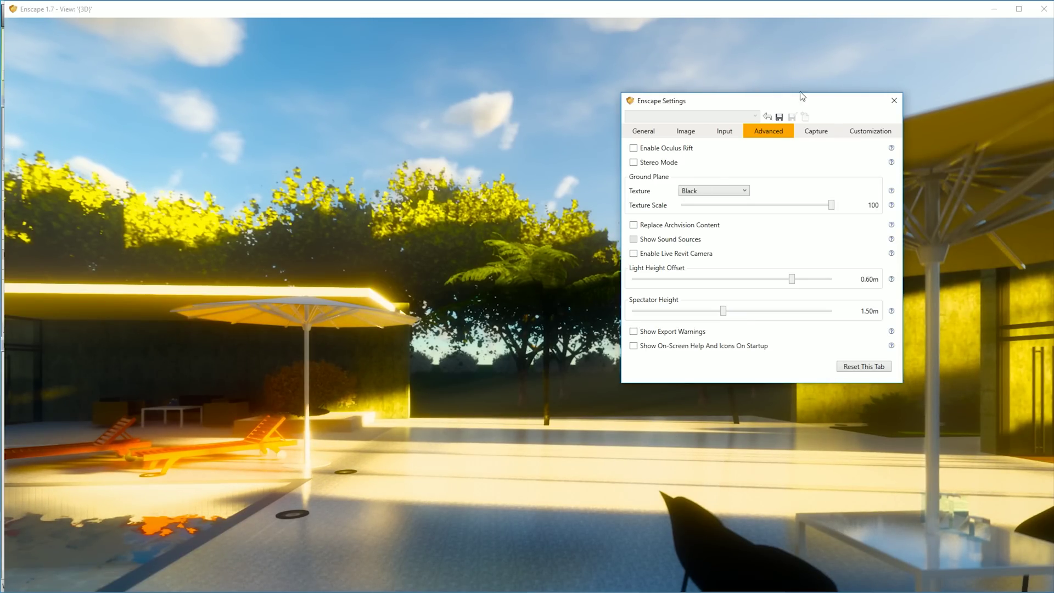
pyautogui.click(893, 101)
# - Walk from the courtyard into the house and through to the interior wall beside the potted plant
pyautogui.moveTo(744, 261)
pyautogui.mouseDown()
pyautogui.moveTo(656, 258)
pyautogui.moveTo(707, 251)
pyautogui.moveTo(743, 282)
pyautogui.moveTo(670, 277)
pyautogui.moveTo(780, 278)
pyautogui.moveTo(736, 279)
pyautogui.mouseUp()
pyautogui.press('w')
pyautogui.press('w')
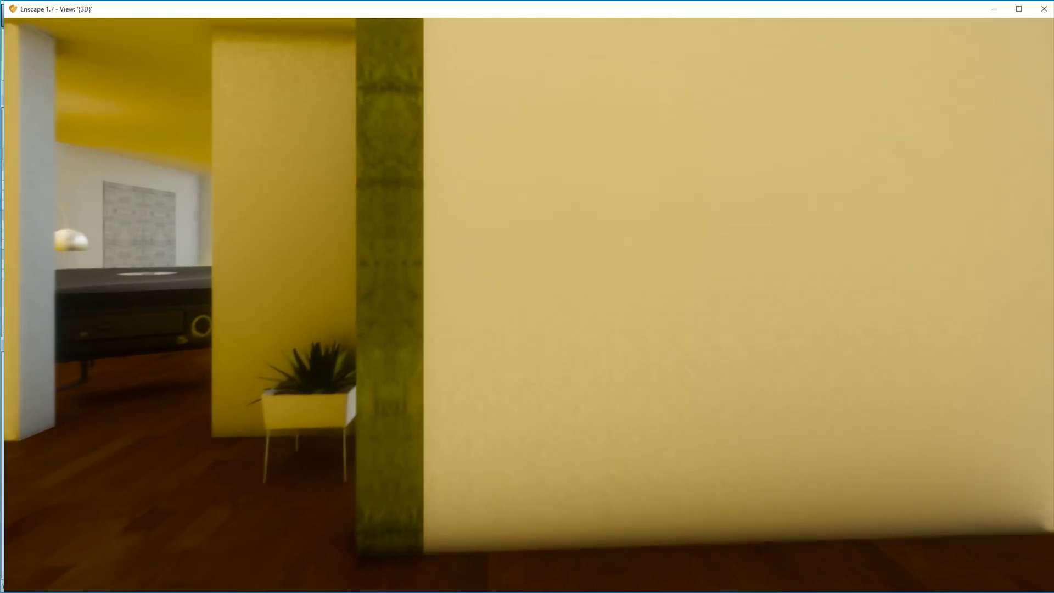
pyautogui.press('w')
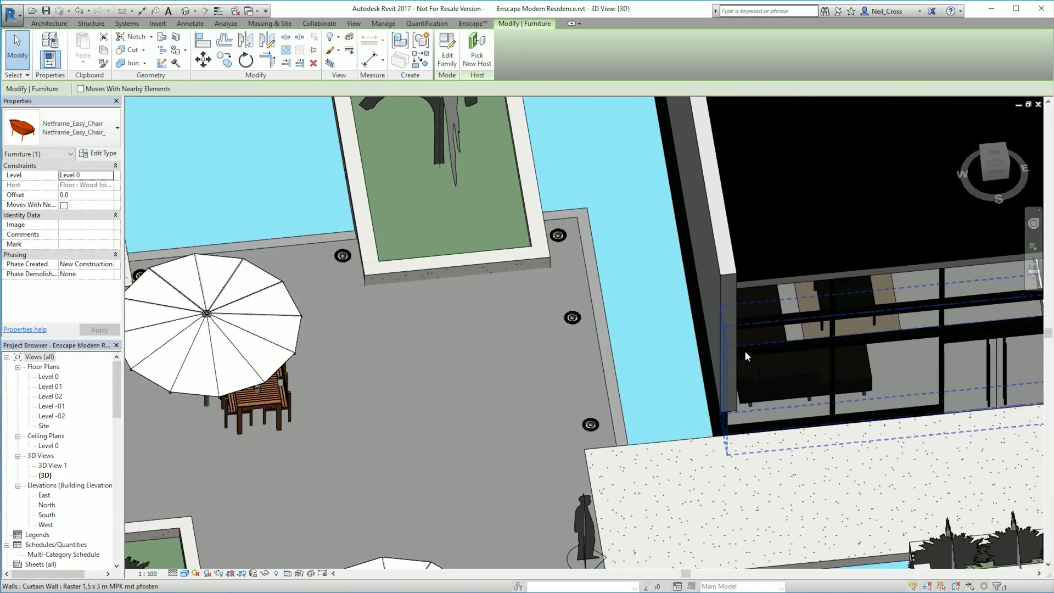
# - In the Revit 3D view, look through the glazing at the upper-level seating and check the notebook computer on the table
pyautogui.moveTo(745, 351); pyautogui.dragTo(521, 365, button='middle')
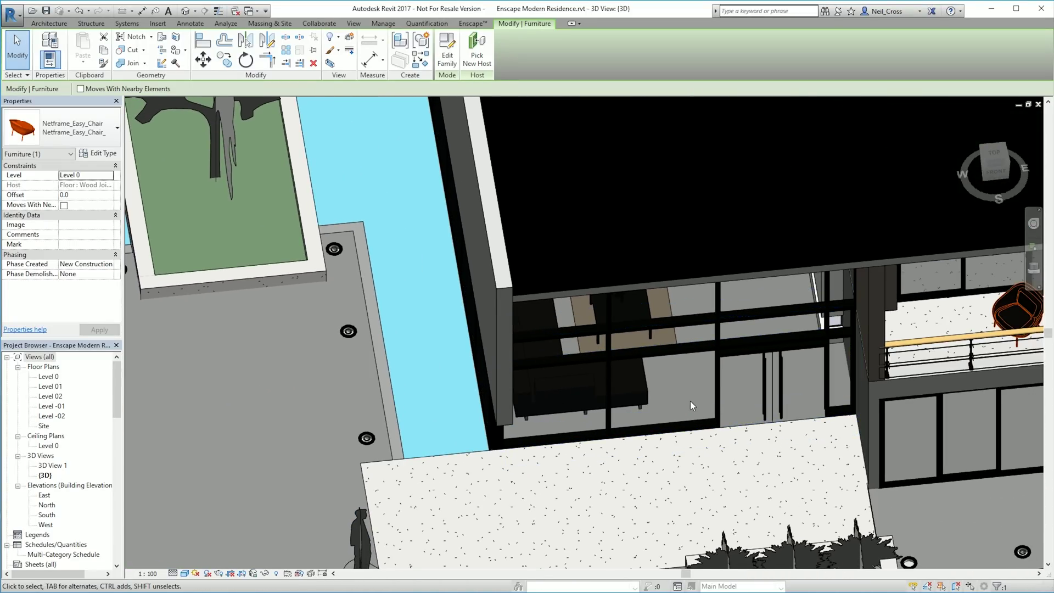
pyautogui.keyDown('shift'); pyautogui.moveTo(690, 401); pyautogui.dragTo(697, 217, button='middle'); pyautogui.keyUp('shift')
pyautogui.scroll(5, 548, 324)
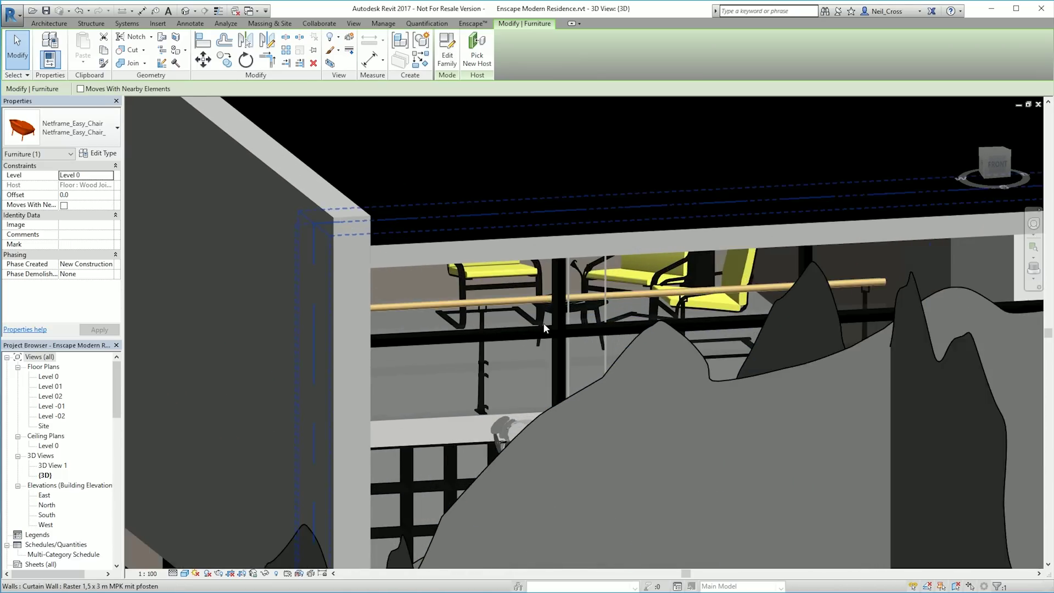
pyautogui.scroll(3, 545, 328)
pyautogui.click(585, 295)
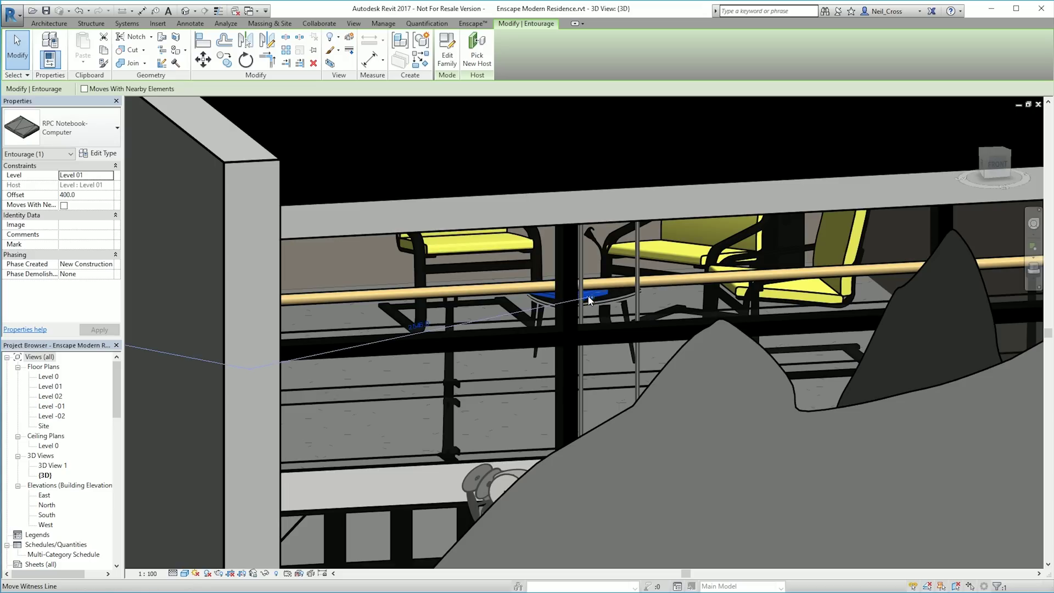
pyautogui.press('Escape')
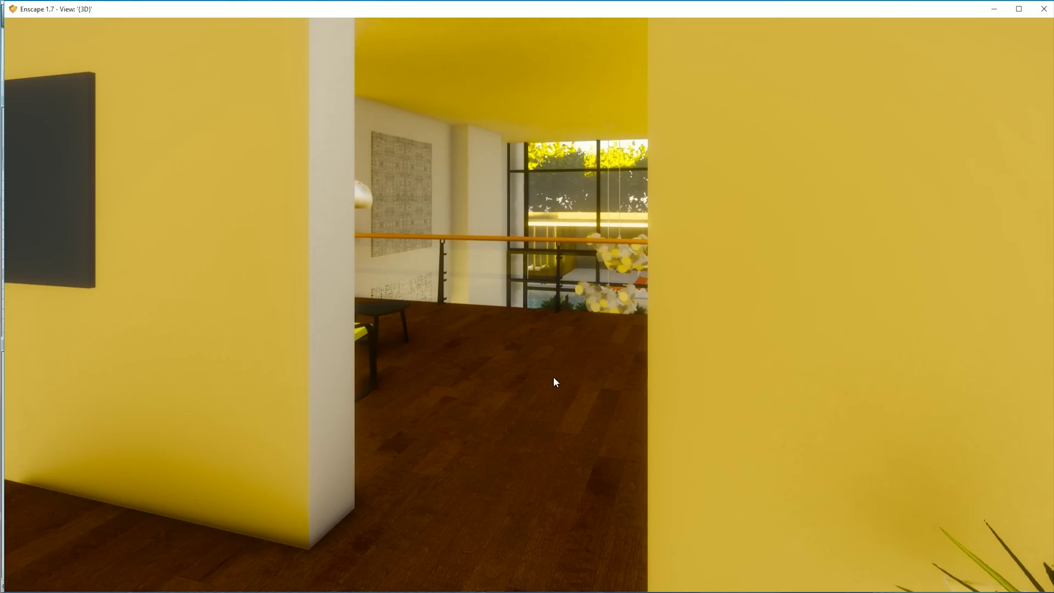
# - In Enscape, walk past the upper-floor wall to the railing and look down over the living room and pool
pyautogui.press('w')
pyautogui.moveTo(601, 407); pyautogui.dragTo(187, 408)
pyautogui.moveTo(598, 425); pyautogui.dragTo(384, 424)
pyautogui.press('w')
pyautogui.press('d')
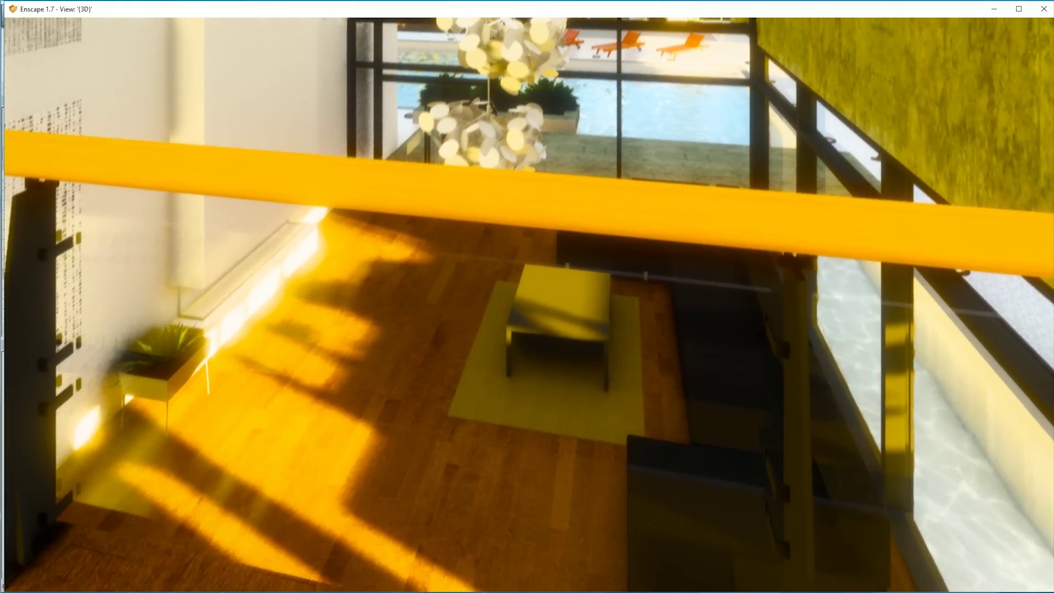
# - Move the time of day back to 15:16 while viewing the sunlight on the living room floor
pyautogui.press('u')
pyautogui.press('u')
pyautogui.press('u')
pyautogui.press('u')
pyautogui.press('u')
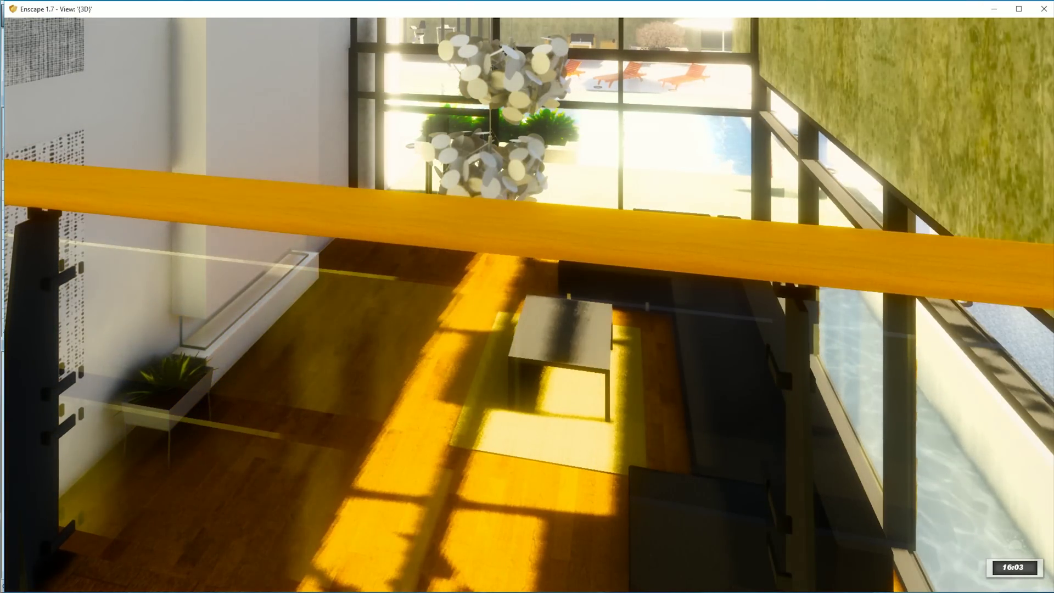
pyautogui.press('u')
pyautogui.press('u')
pyautogui.press('u')
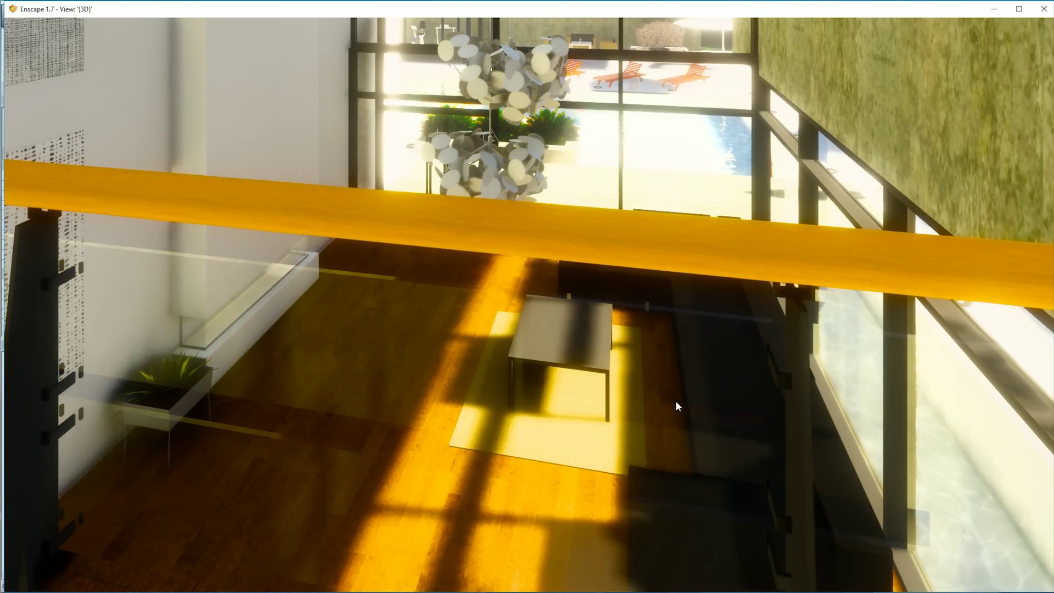
pyautogui.press('u')
pyautogui.press('u')
pyautogui.press('u')
pyautogui.press('u')
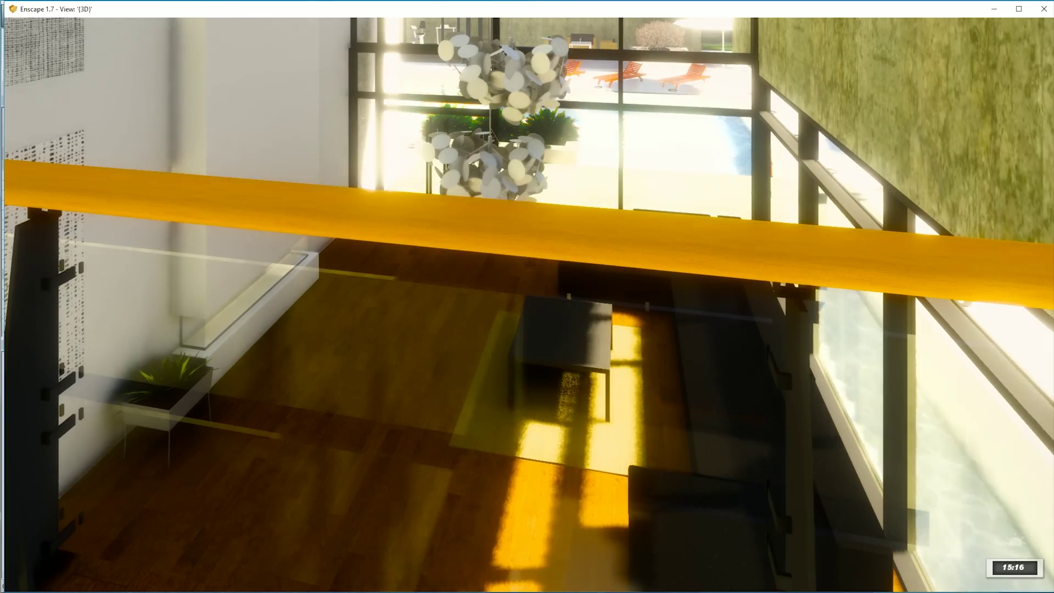
# - Try the living room sunlight at 15:36 and 14:21
pyautogui.press('i')
pyautogui.press('i')
pyautogui.press('i')
pyautogui.press('i')
pyautogui.press('i')
pyautogui.press('i')
pyautogui.press('i')
pyautogui.press('i')
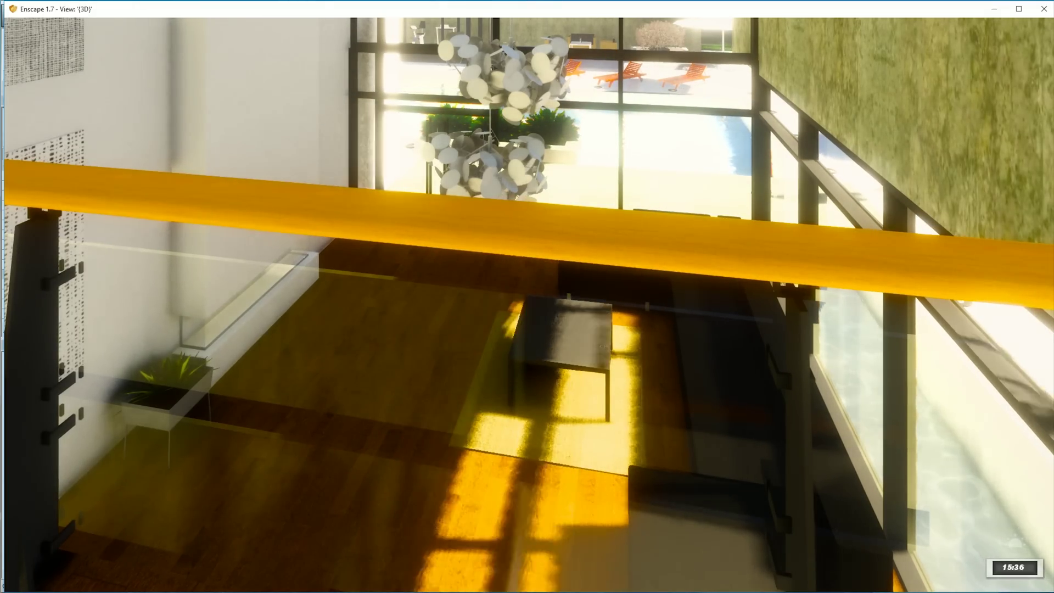
pyautogui.press('i')
pyautogui.press('i')
pyautogui.press('i')
pyautogui.press('i')
pyautogui.press('i')
pyautogui.press('i')
pyautogui.press('i')
pyautogui.press('i')
pyautogui.press('i')
pyautogui.press('i')
pyautogui.press('i')
pyautogui.press('i')
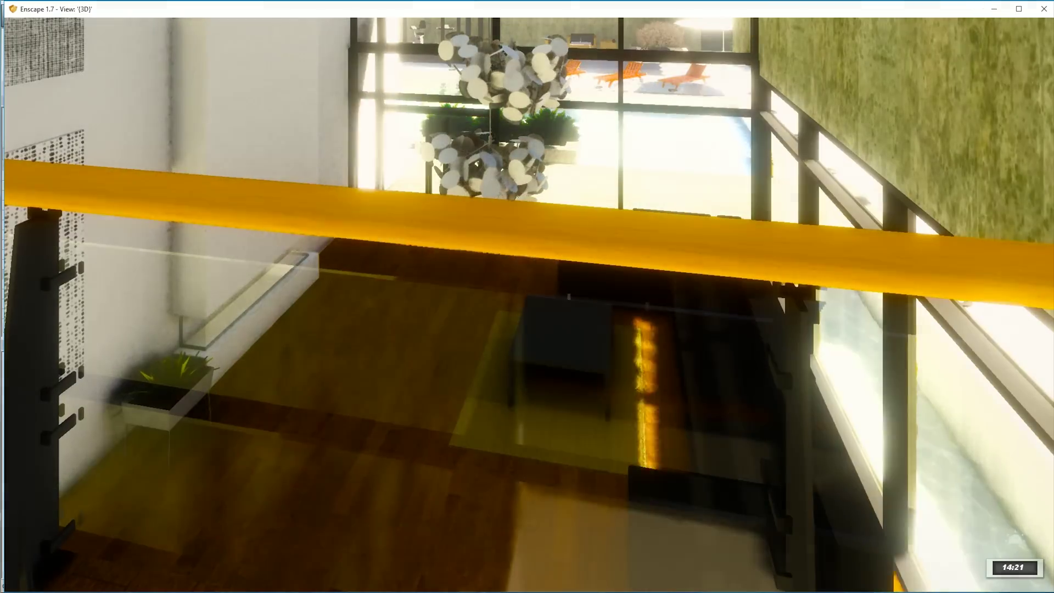
# - Shift the time of day to 09:37, and bring it forward through 12:01 to mid-afternoon
pyautogui.press('u')
pyautogui.press('u')
pyautogui.press('u')
pyautogui.press('u')
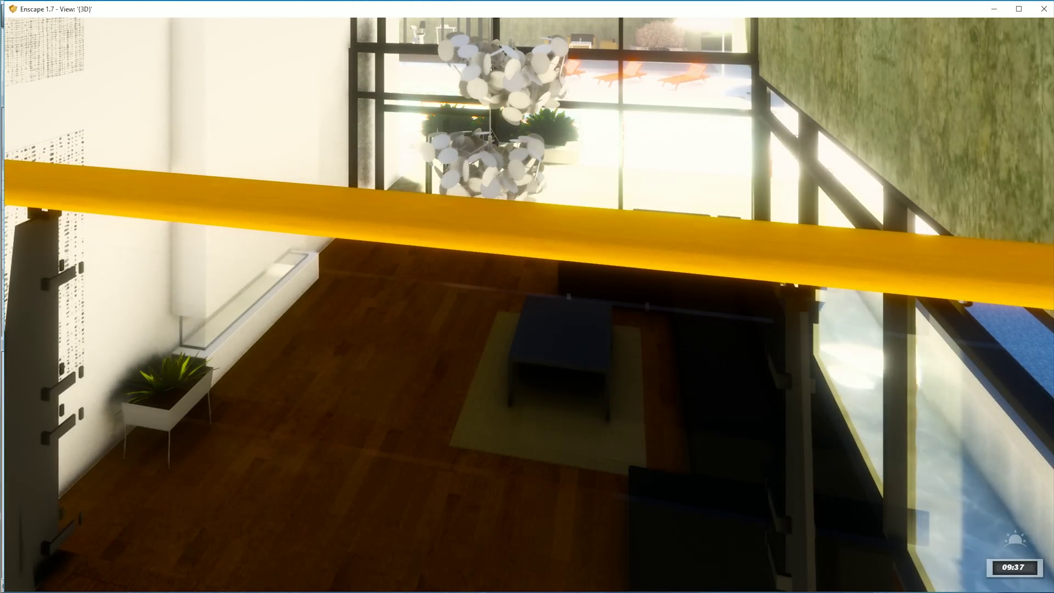
pyautogui.press('i')
pyautogui.press('i')
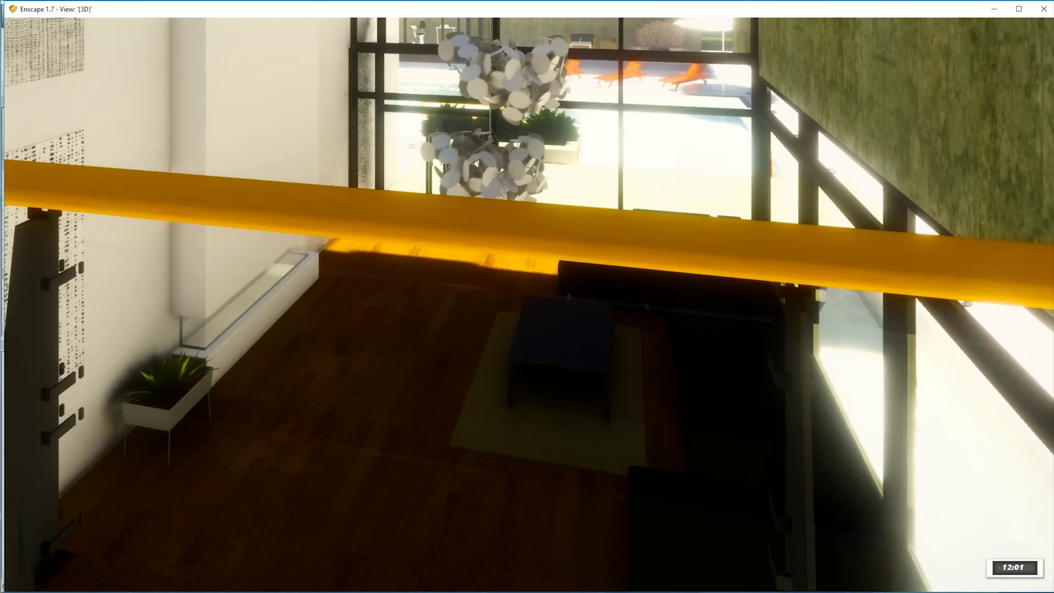
pyautogui.press('i')
pyautogui.press('i')
pyautogui.press('i')
pyautogui.press('i')
pyautogui.press('i')
pyautogui.press('i')
pyautogui.press('i')
pyautogui.press('i')
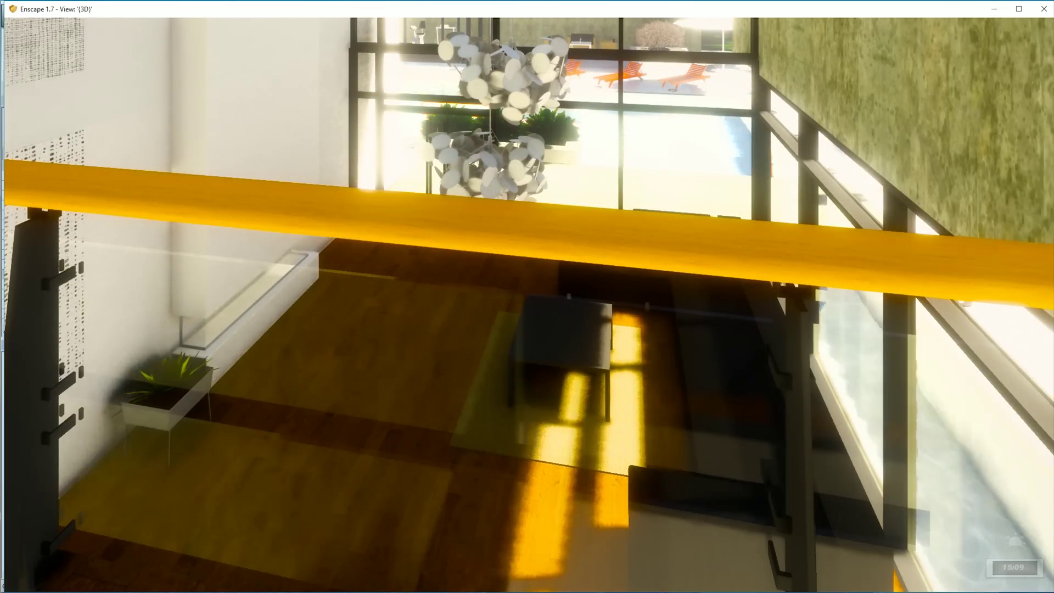
pyautogui.press('u')
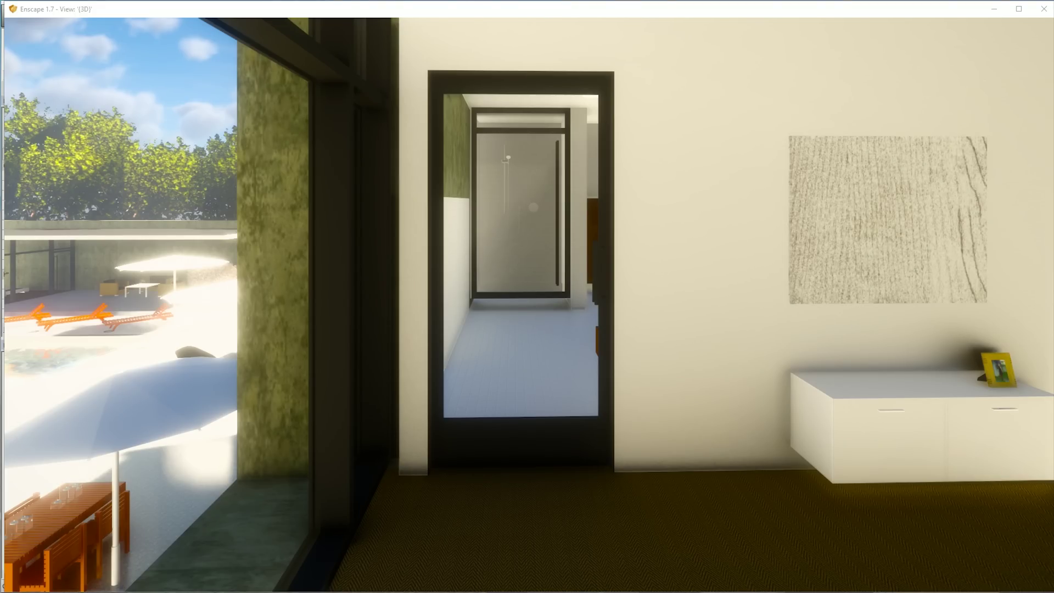
# - Look from the upstairs room over the courtyard, and tour the parked cars and the balcony side of the house
pyautogui.moveTo(816, 314); pyautogui.dragTo(660, 321)
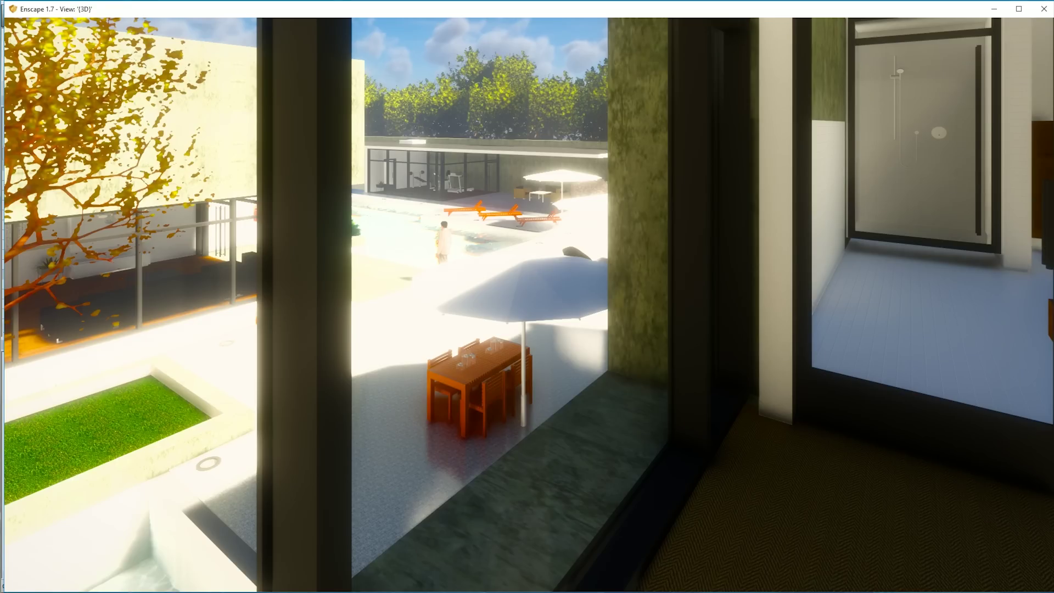
pyautogui.press('w')
pyautogui.moveTo(835, 369); pyautogui.dragTo(900, 382)
pyautogui.press('w')
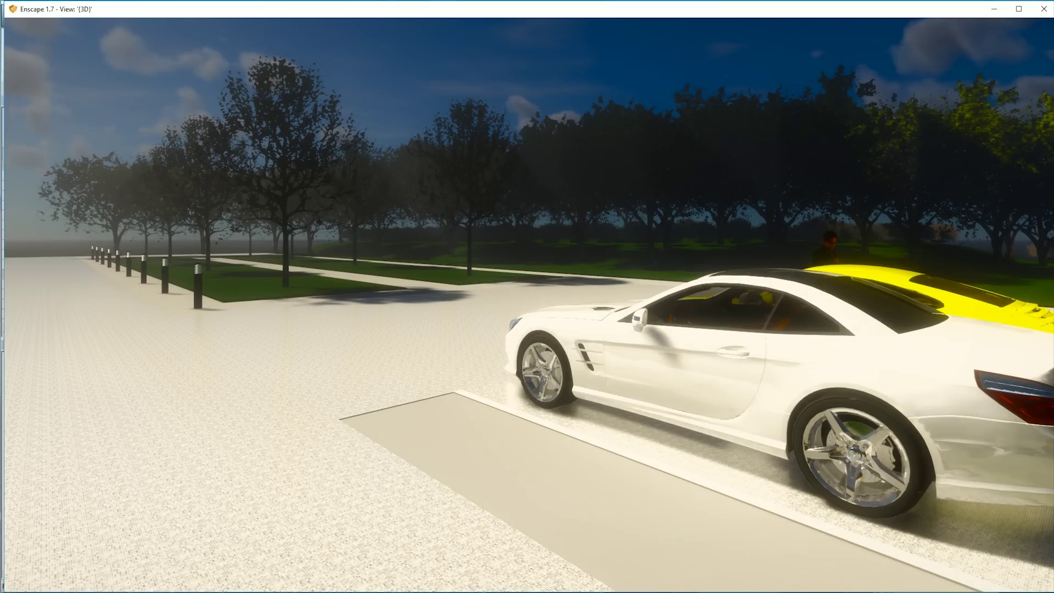
pyautogui.moveTo(459, 309); pyautogui.dragTo(508, 219)
pyautogui.moveTo(209, 220); pyautogui.dragTo(332, 315)
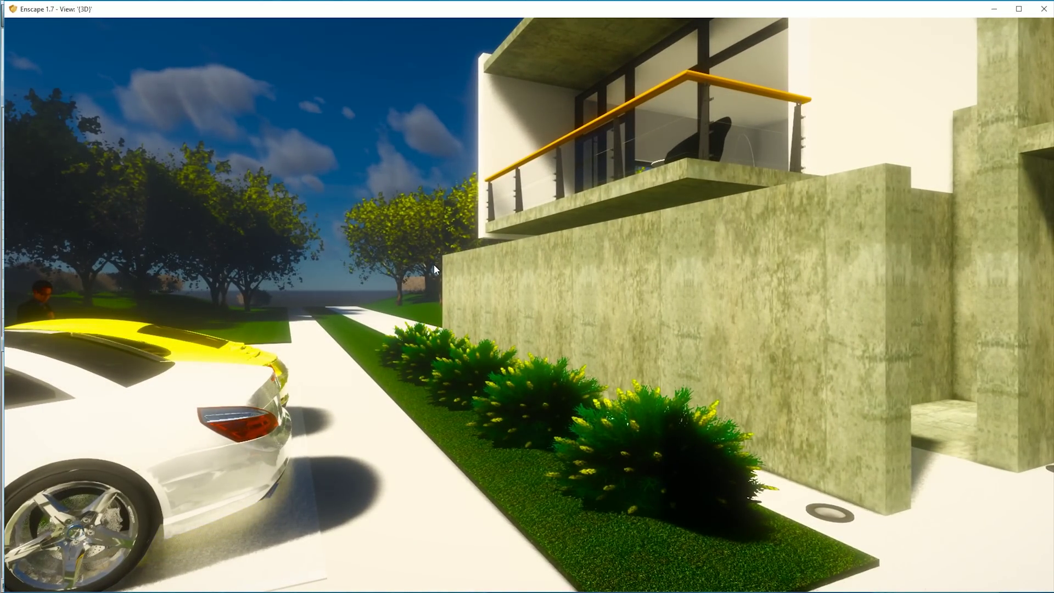